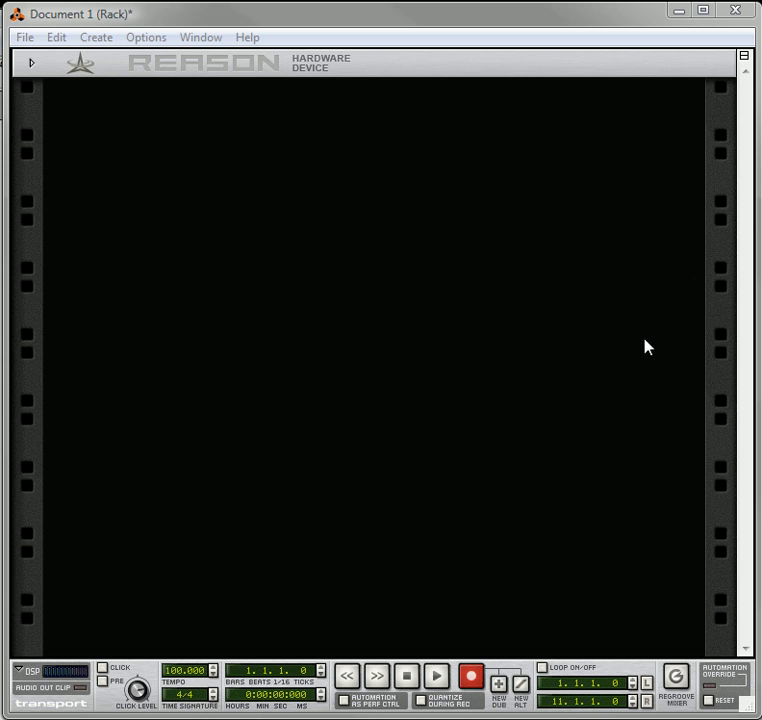
# Add a Mixer 14:2 to the empty rack and a Thor Polysonic Synthesizer below it
pyautogui.rightClick(168, 189)
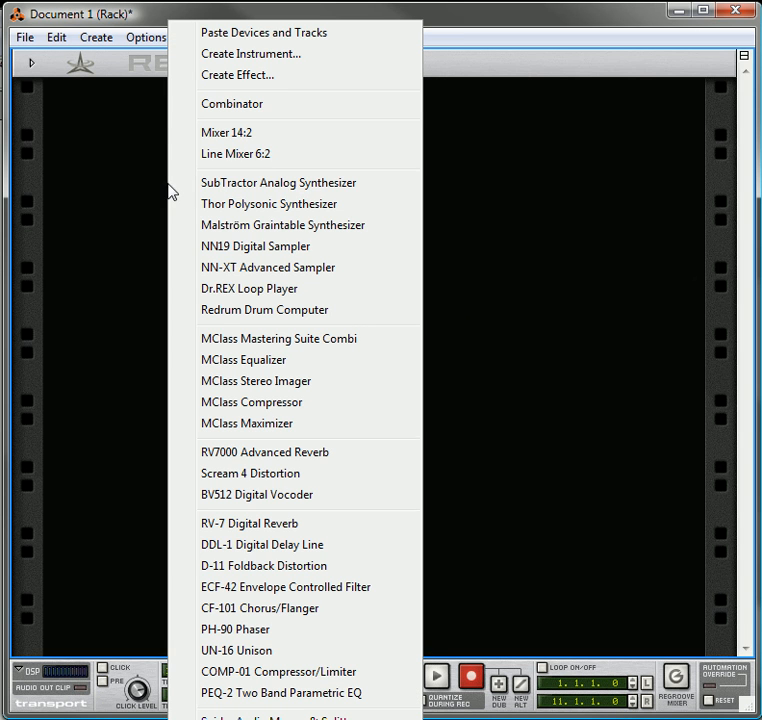
pyautogui.click(257, 141)
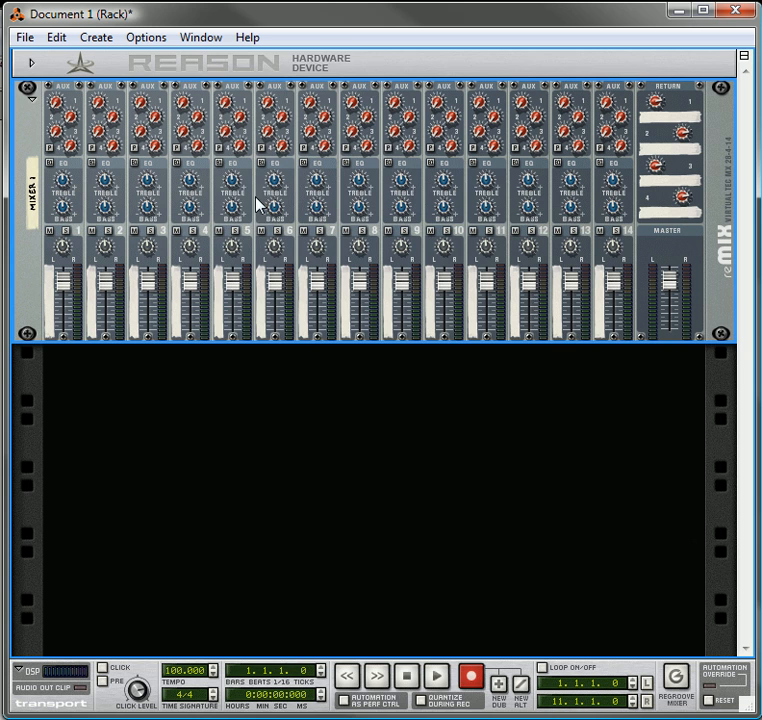
pyautogui.rightClick(223, 383)
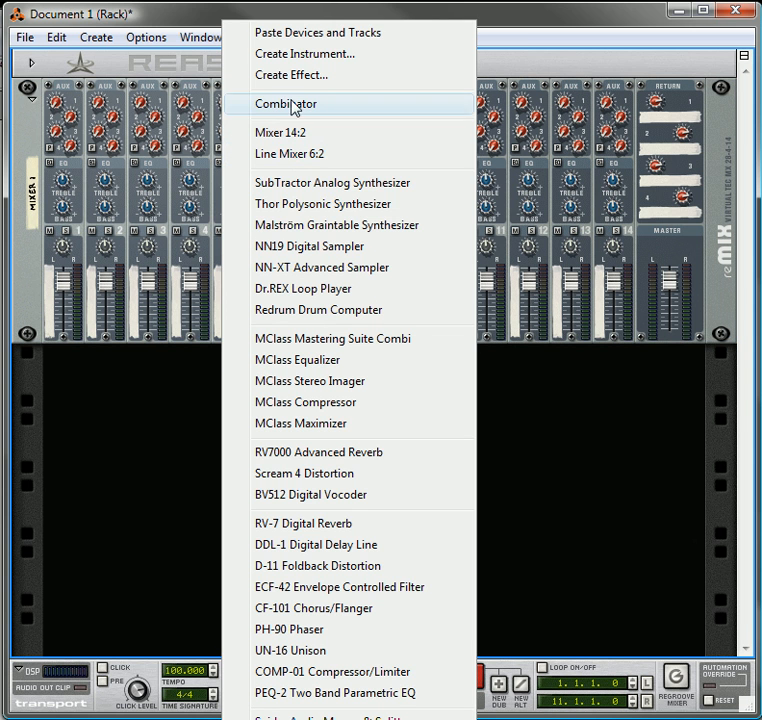
pyautogui.click(296, 205)
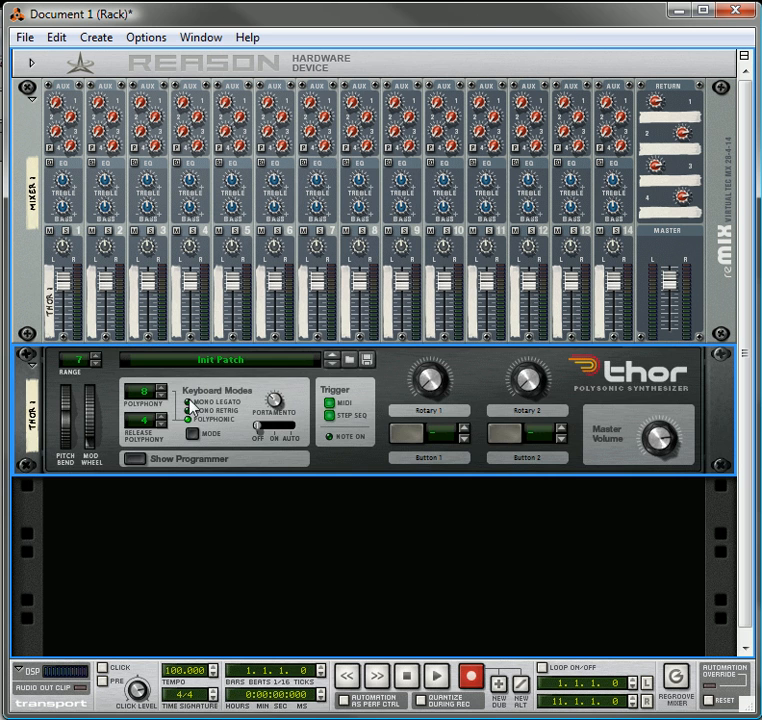
# Randomize the pattern of Thor's step sequencer and audition it in the Repeat run mode
pyautogui.click(139, 461)
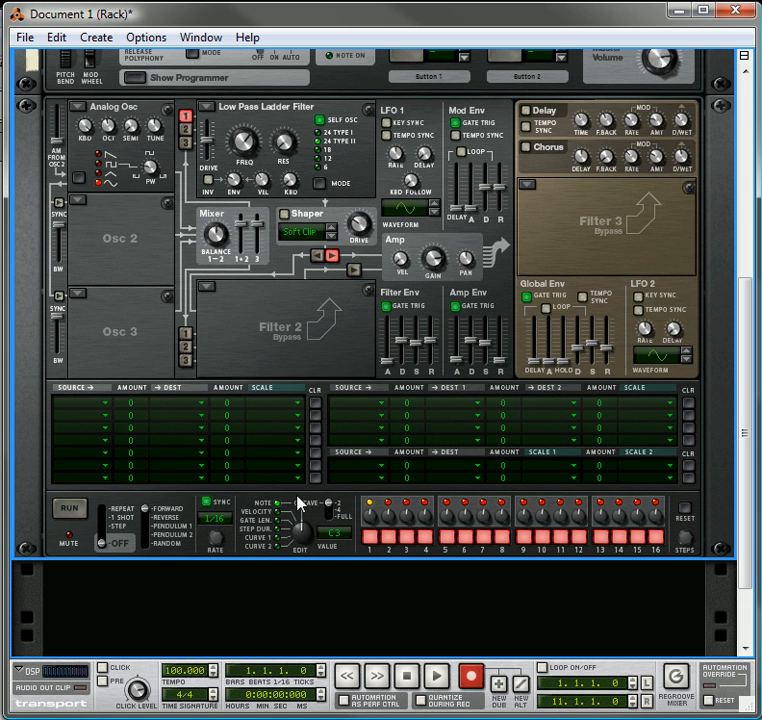
pyautogui.rightClick(365, 501)
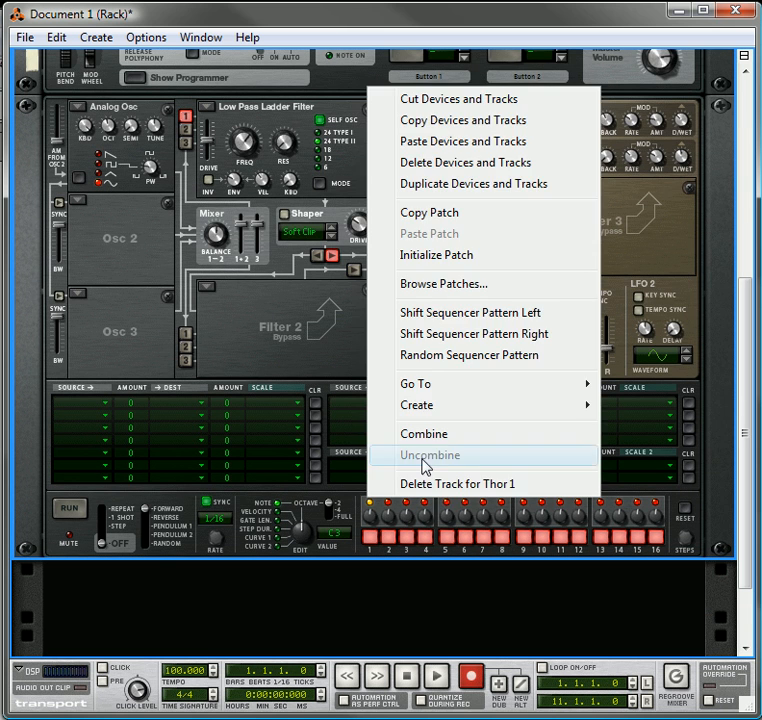
pyautogui.click(444, 355)
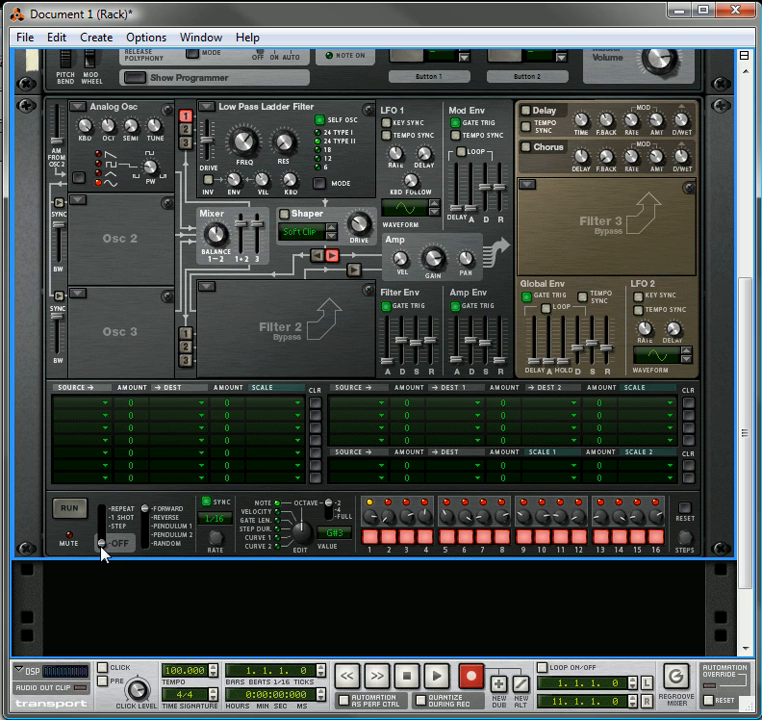
pyautogui.moveTo(104, 549); pyautogui.dragTo(105, 514)
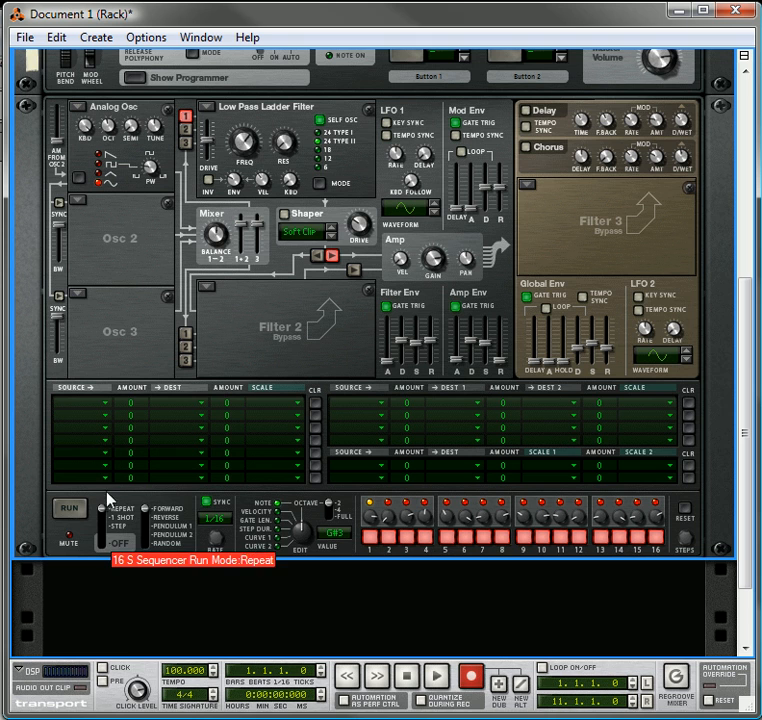
pyautogui.click(70, 508)
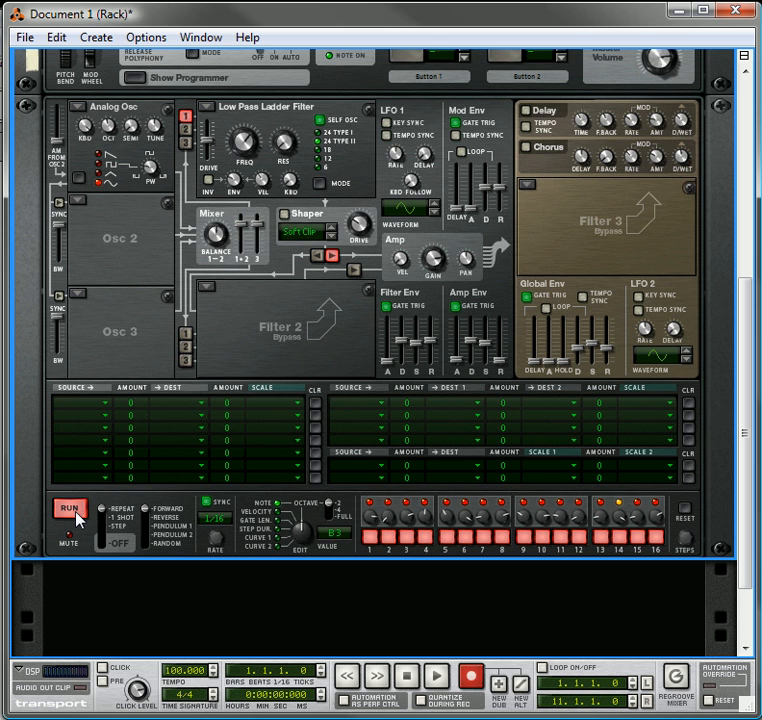
pyautogui.click(77, 511)
# Add an empty Combinator below the Thor synthesizer
pyautogui.scroll(4, 347, 403)
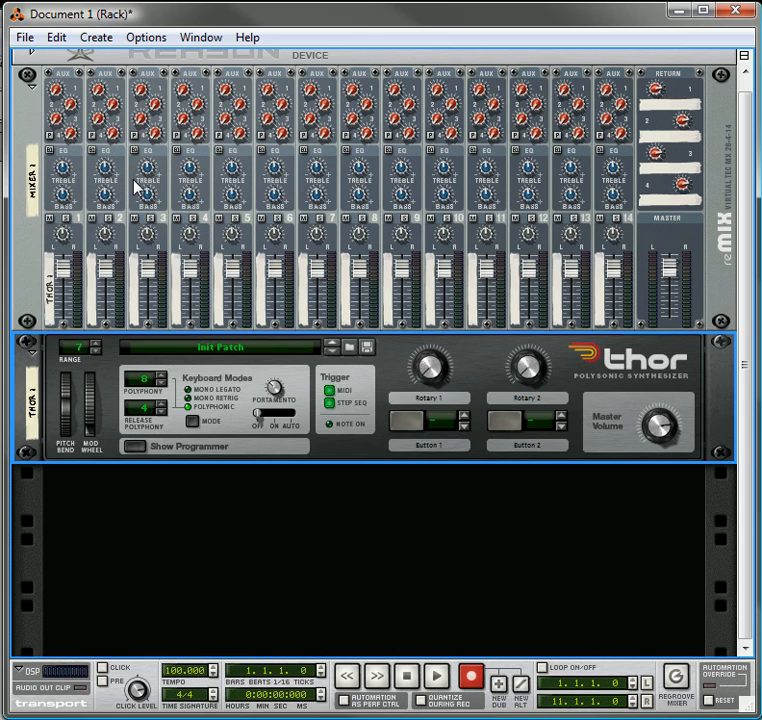
pyautogui.rightClick(243, 500)
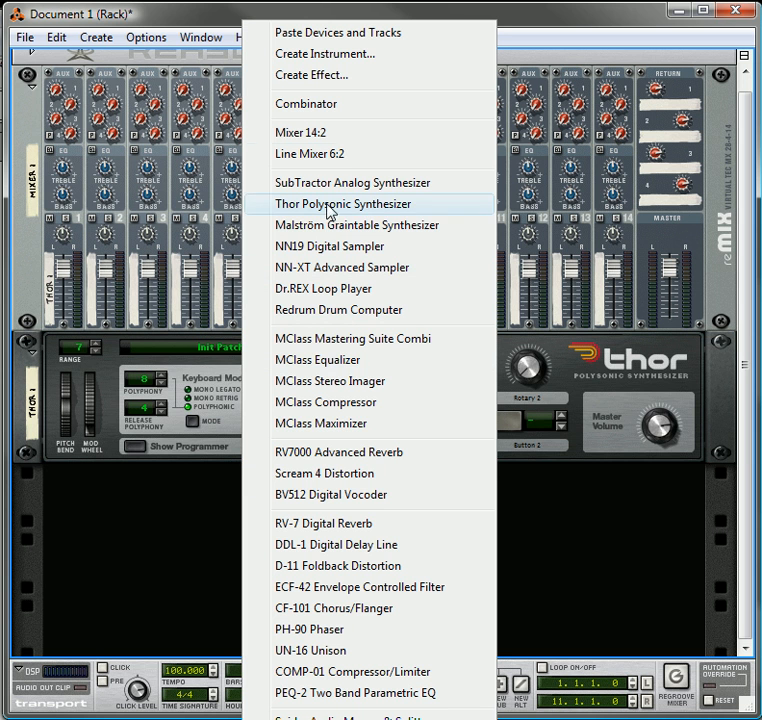
pyautogui.click(341, 108)
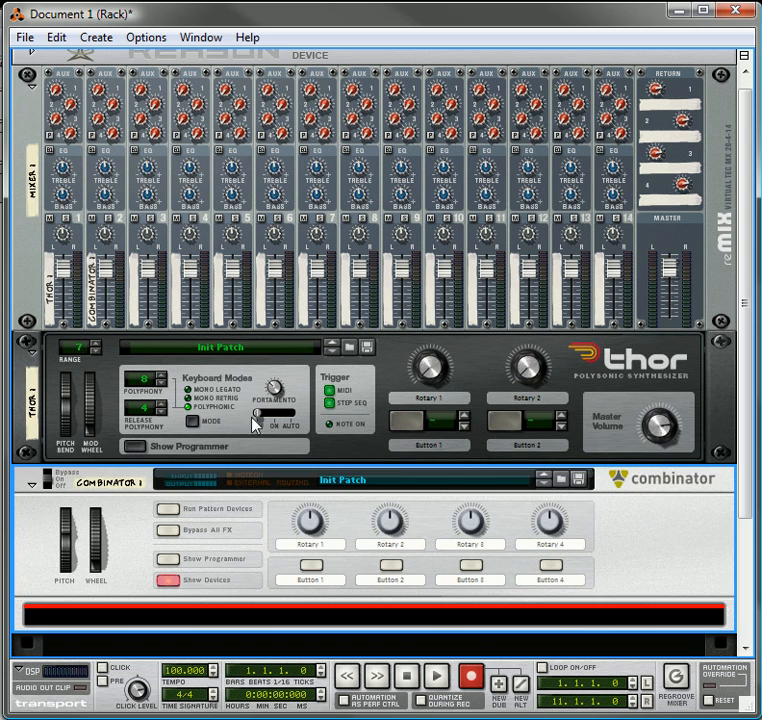
# Clear the labels of all four rotary knobs on the Combinator
pyautogui.doubleClick(328, 544)
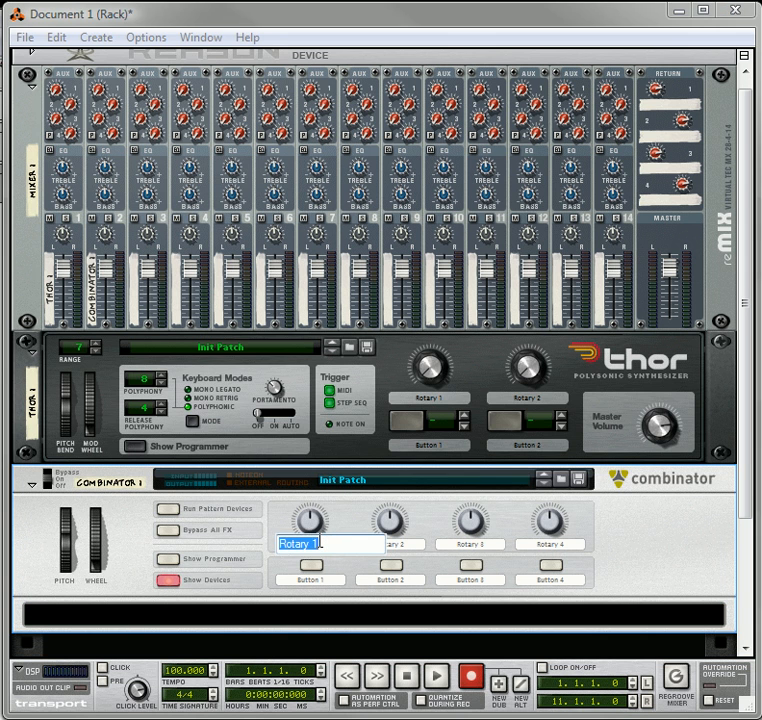
pyautogui.press('BackSpace')
pyautogui.doubleClick(398, 544)
pyautogui.press('BackSpace')
pyautogui.doubleClick(493, 544)
pyautogui.press('BackSpace')
pyautogui.doubleClick(563, 544)
pyautogui.press('BackSpace')
# Clear the labels of all four buttons on the Combinator
pyautogui.click(328, 585)
pyautogui.doubleClick(330, 580)
pyautogui.press('BackSpace')
pyautogui.doubleClick(398, 580)
pyautogui.press('BackSpace')
pyautogui.click(491, 593)
pyautogui.doubleClick(471, 580)
pyautogui.press('BackSpace')
pyautogui.doubleClick(553, 581)
pyautogui.click(633, 545)
pyautogui.doubleClick(549, 580)
pyautogui.press('BackSpace')
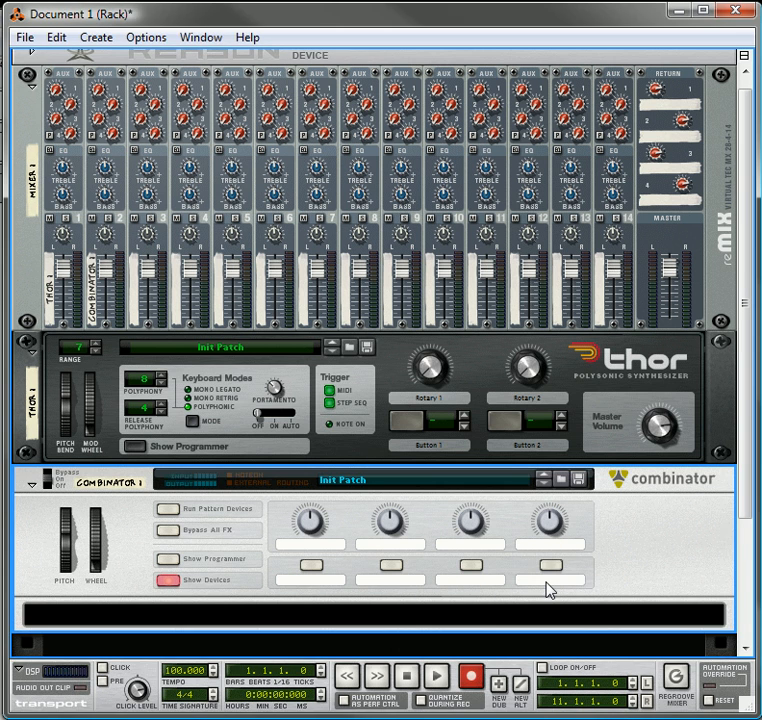
pyautogui.scroll(-5, 469, 548)
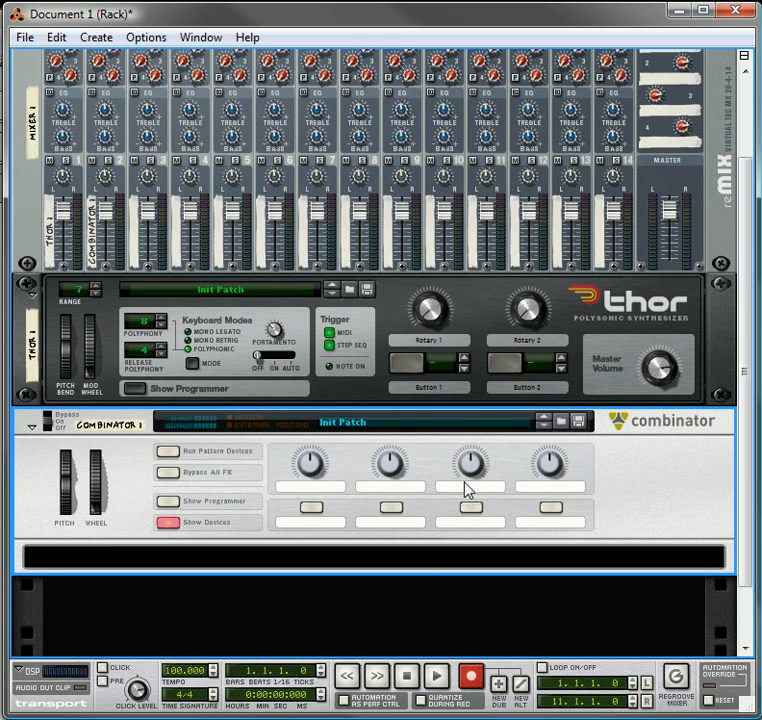
pyautogui.click(296, 488)
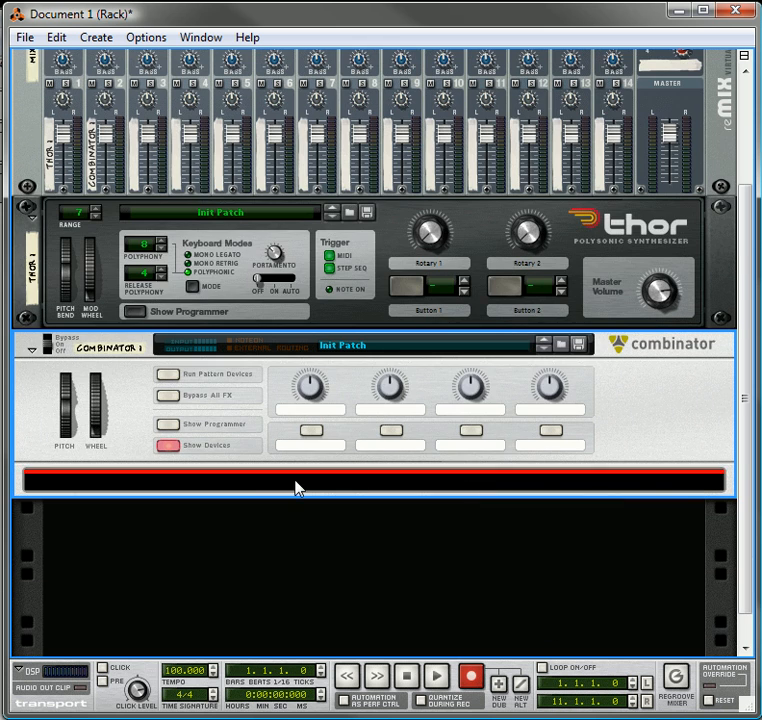
pyautogui.click(100, 37)
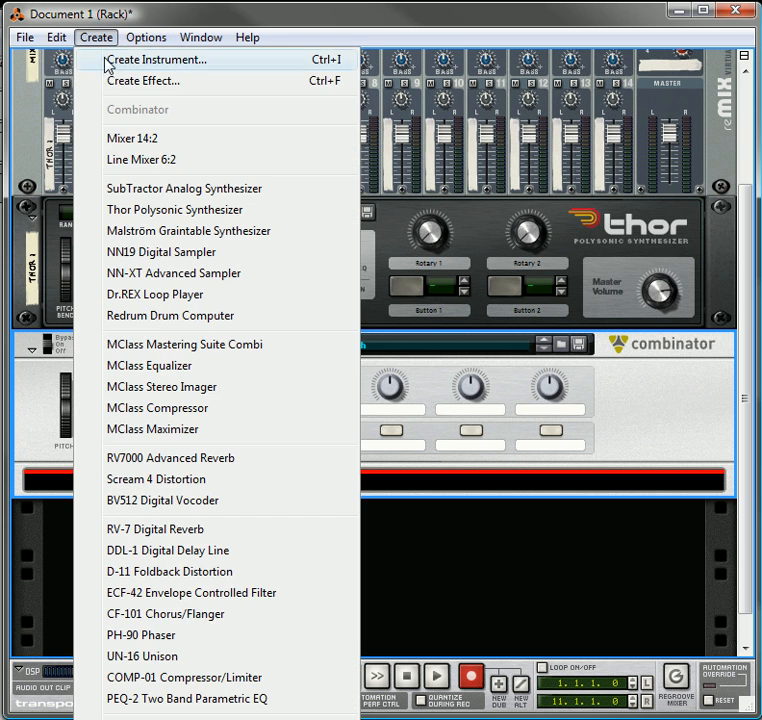
pyautogui.click(195, 712)
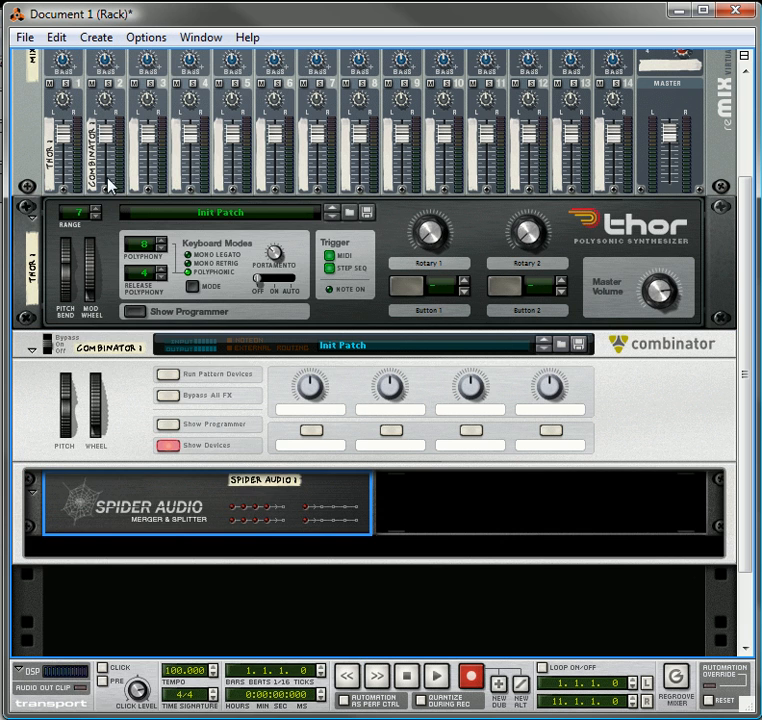
pyautogui.click(93, 40)
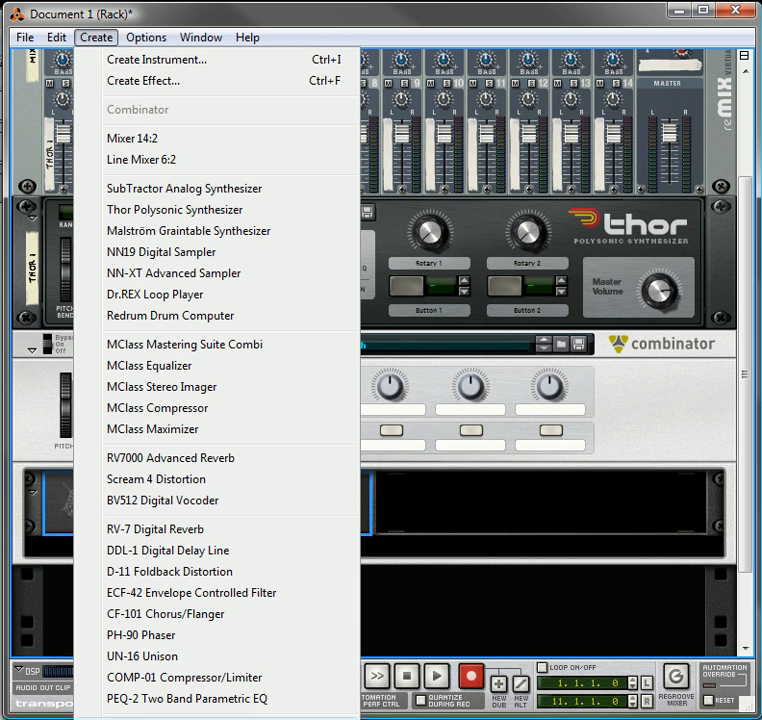
pyautogui.click(195, 712)
# Add two Line Mixer 6:2 devices inside the Combinator, below the Spider Audio devices
pyautogui.click(100, 37)
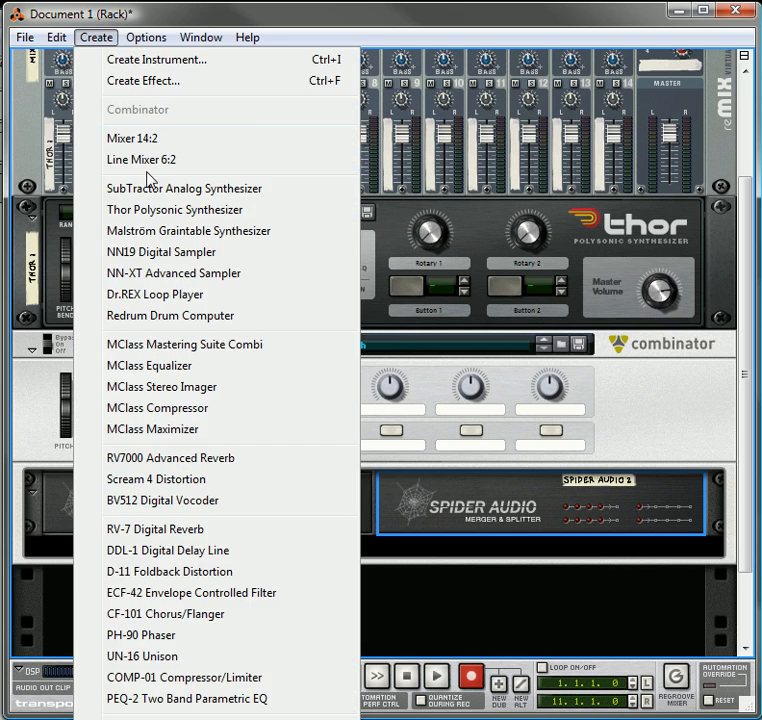
pyautogui.click(155, 158)
pyautogui.click(93, 37)
pyautogui.click(140, 160)
pyautogui.scroll(-3, 441, 423)
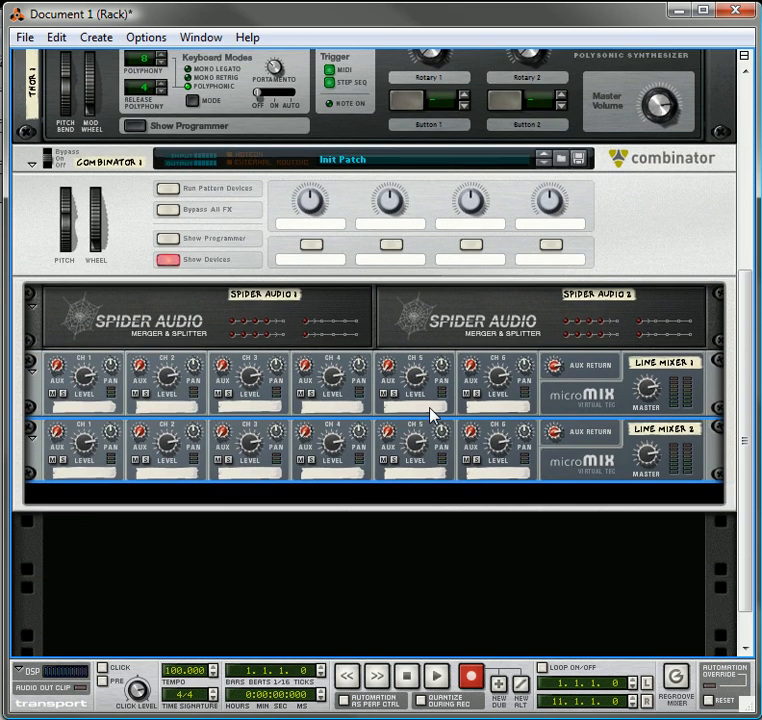
# Flip the rack to its rear and cable Thor's main audio outputs to the Combinator's Combi Input
pyautogui.press('Tab')
pyautogui.scroll(5, 432, 415)
pyautogui.scroll(2, 434, 411)
pyautogui.moveTo(671, 295); pyautogui.dragTo(451, 441)
# Cable the Combinator's To Devices outputs to the splitter inputs of Spider Audio 1
pyautogui.scroll(-9, 469, 393)
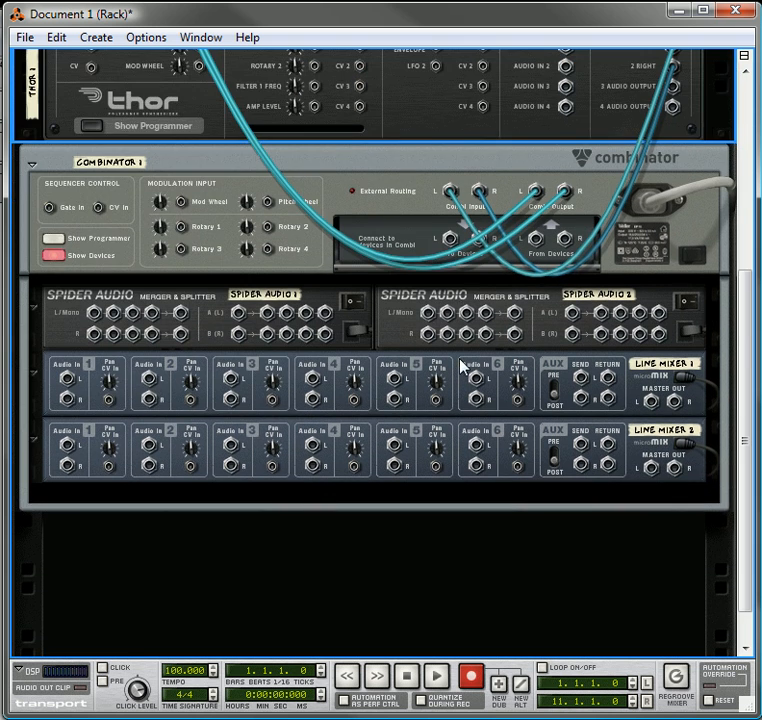
pyautogui.click(451, 255)
pyautogui.moveTo(451, 249); pyautogui.dragTo(239, 313)
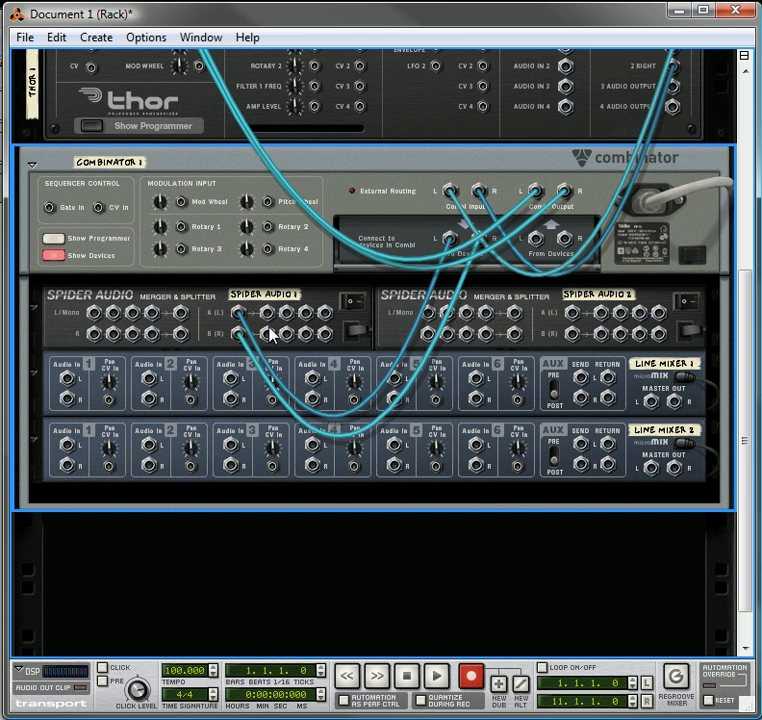
# Cable Spider Audio 1's split outputs to channel 1 of each line mixer and to Spider Audio 2's splitter inputs
pyautogui.moveTo(270, 318); pyautogui.dragTo(66, 379)
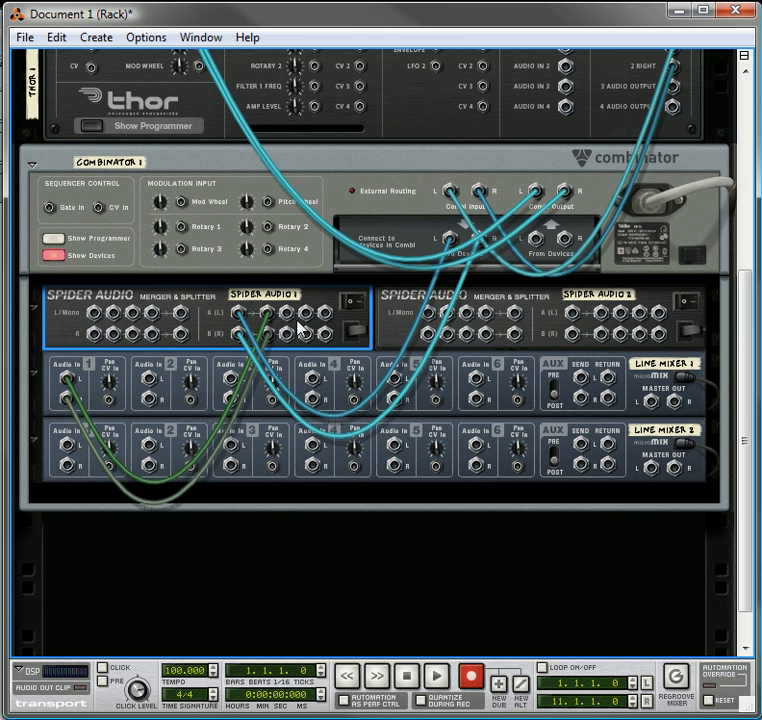
pyautogui.moveTo(286, 314); pyautogui.dragTo(66, 449)
pyautogui.moveTo(303, 320); pyautogui.dragTo(583, 315)
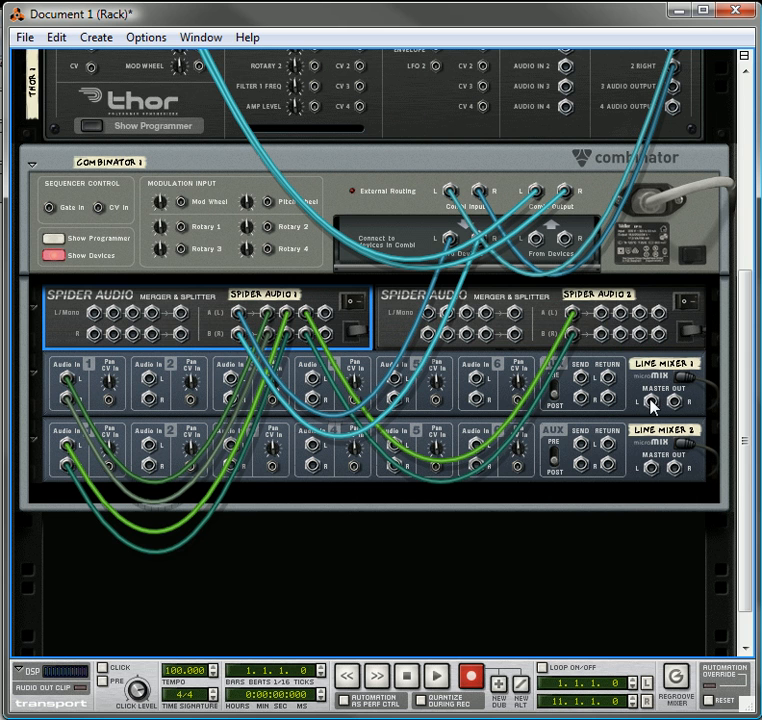
# Merge both line mixers' master outputs in Spider Audio 2 and cable its merge output to the Combinator's From Devices inputs
pyautogui.moveTo(652, 402); pyautogui.dragTo(428, 313)
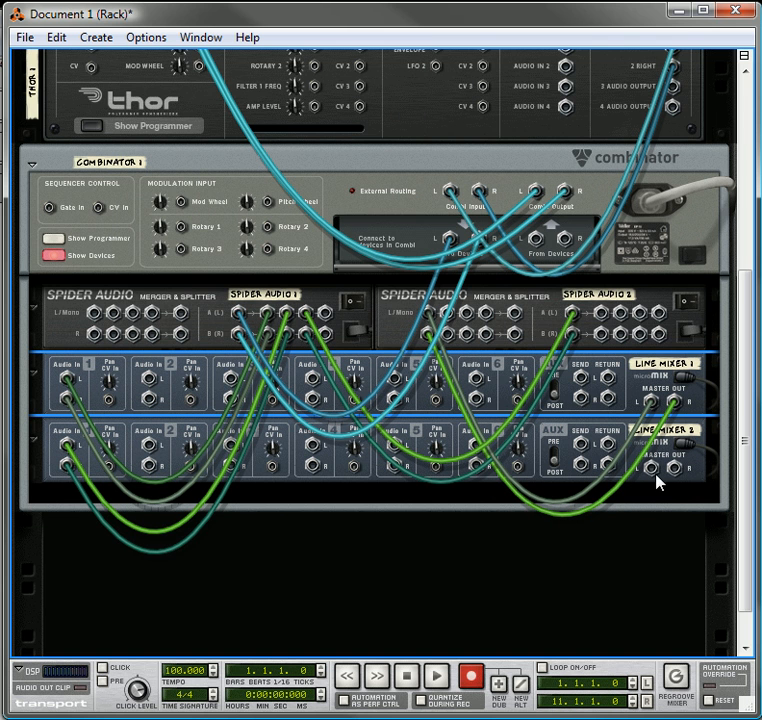
pyautogui.moveTo(652, 476); pyautogui.dragTo(450, 313)
pyautogui.moveTo(604, 459); pyautogui.dragTo(545, 243)
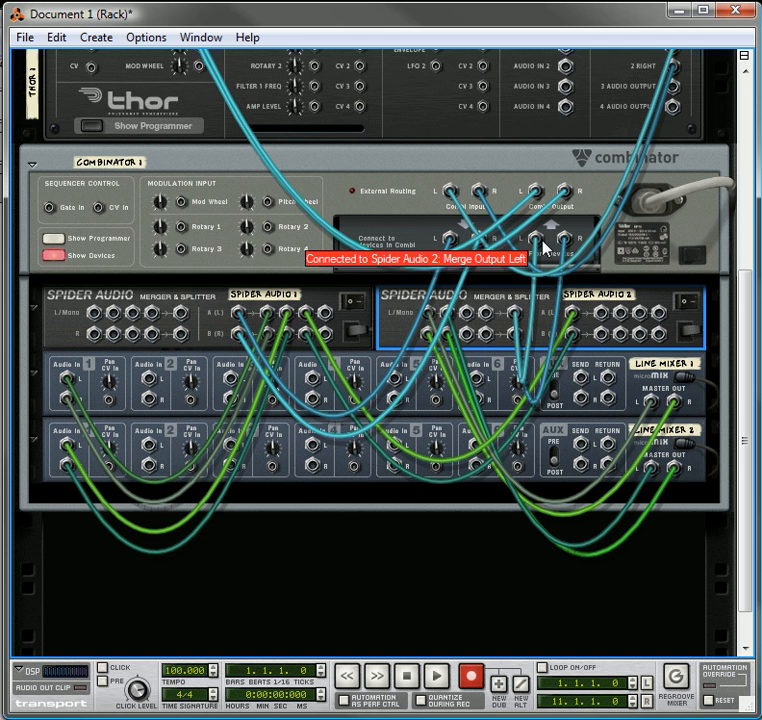
# Rename Spider Audio 1 as Original Mix
pyautogui.scroll(-2, 543, 246)
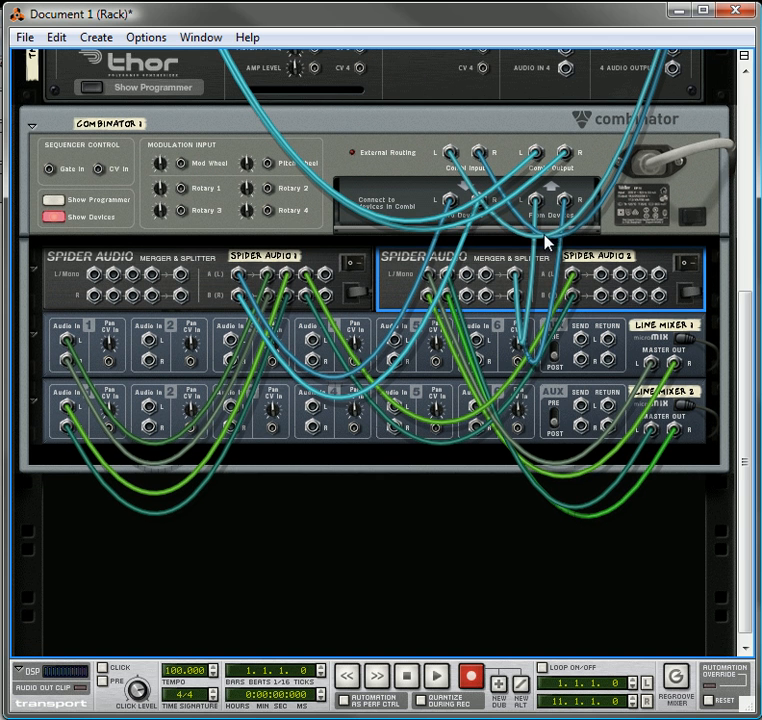
pyautogui.doubleClick(269, 253)
pyautogui.moveTo(319, 253); pyautogui.dragTo(126, 390)
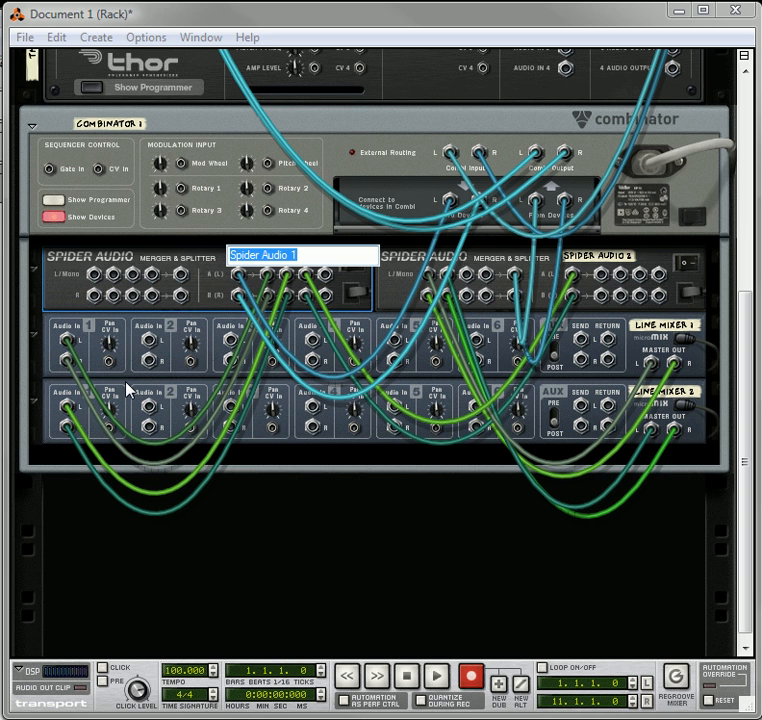
pyautogui.write('C')
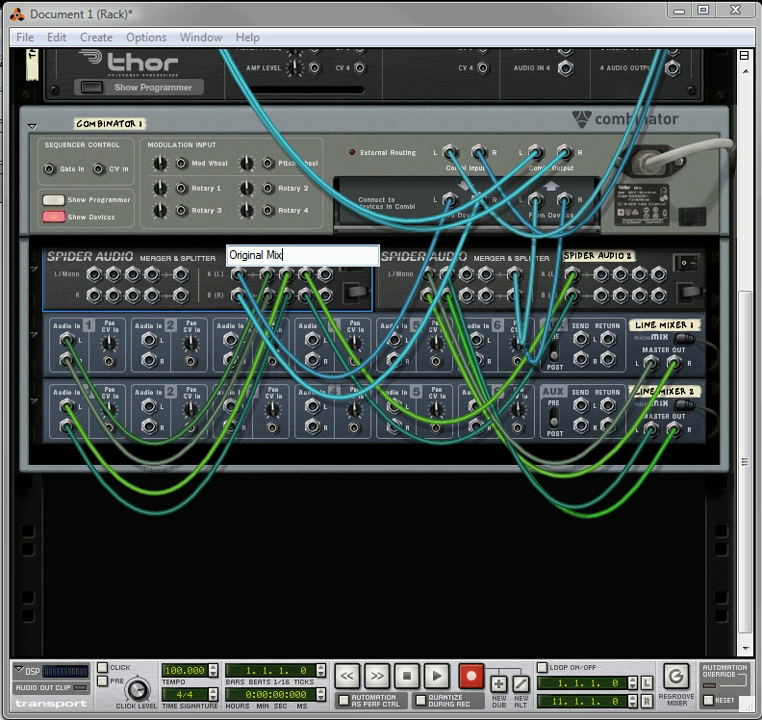
# Rename Spider Audio 2 as Tone Splits
pyautogui.click(616, 260)
pyautogui.click(615, 257)
pyautogui.moveTo(649, 257); pyautogui.dragTo(557, 398)
pyautogui.write('To')
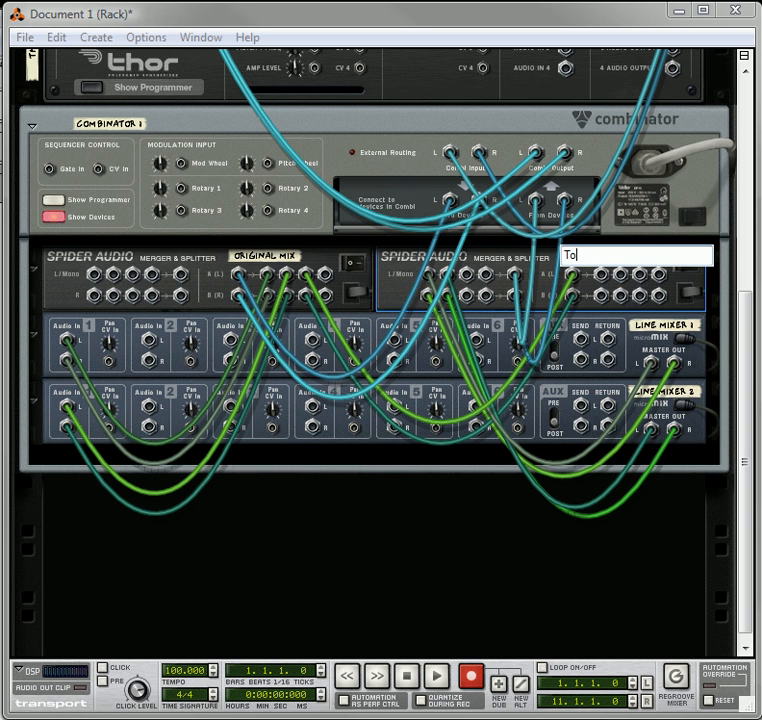
pyautogui.write('ne MSpk')
# Rename Line Mixer 1 as Tone Submix
pyautogui.click(647, 340)
pyautogui.doubleClick(658, 326)
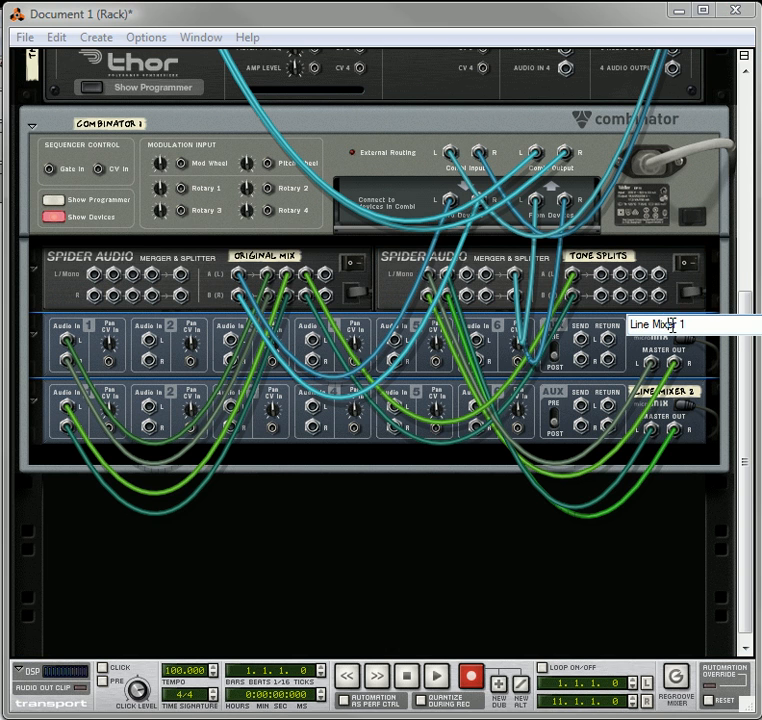
pyautogui.write('Tone Submix')
# Rename Line Mixer 2 as Original Bypass
pyautogui.doubleClick(678, 395)
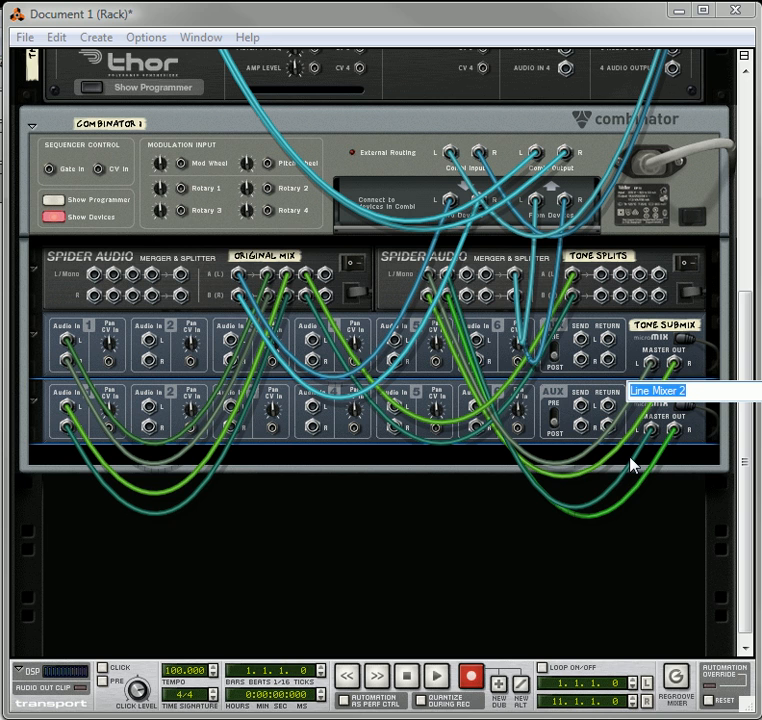
pyautogui.write('Clean Bypass')
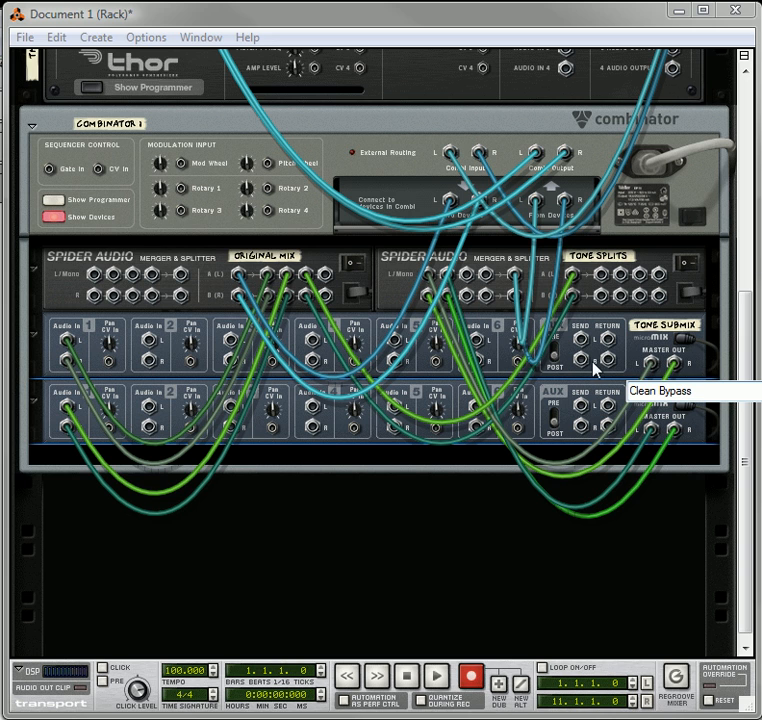
pyautogui.moveTo(637, 390); pyautogui.dragTo(657, 390)
pyautogui.press('BackSpace')
pyautogui.press('BackSpace')
pyautogui.write('Original')
pyautogui.press('Return')
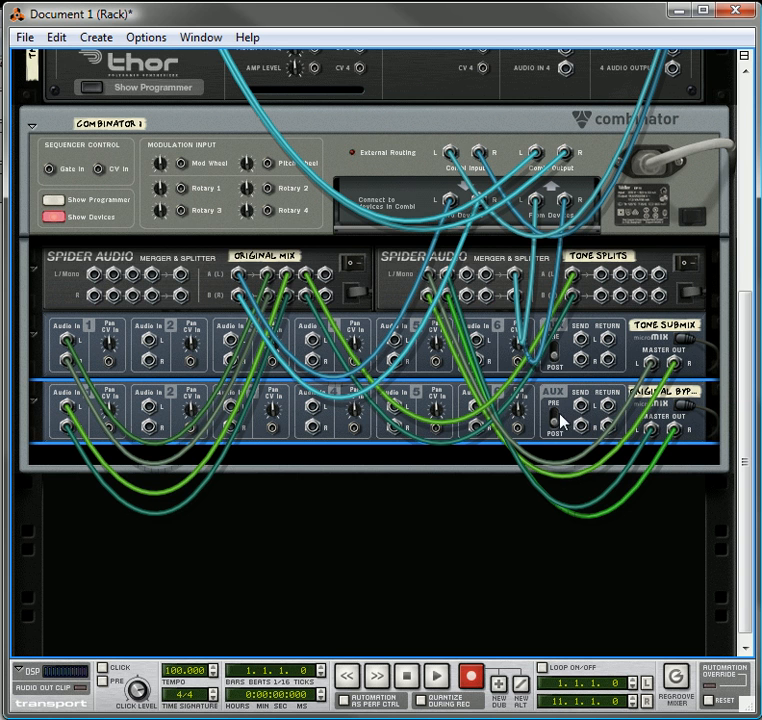
# Open the Create Effect patch browser below Combinator 1 and go to the Reason Factory Sound Bank's ALL Effect Patches folder
pyautogui.scroll(-1, 570, 400)
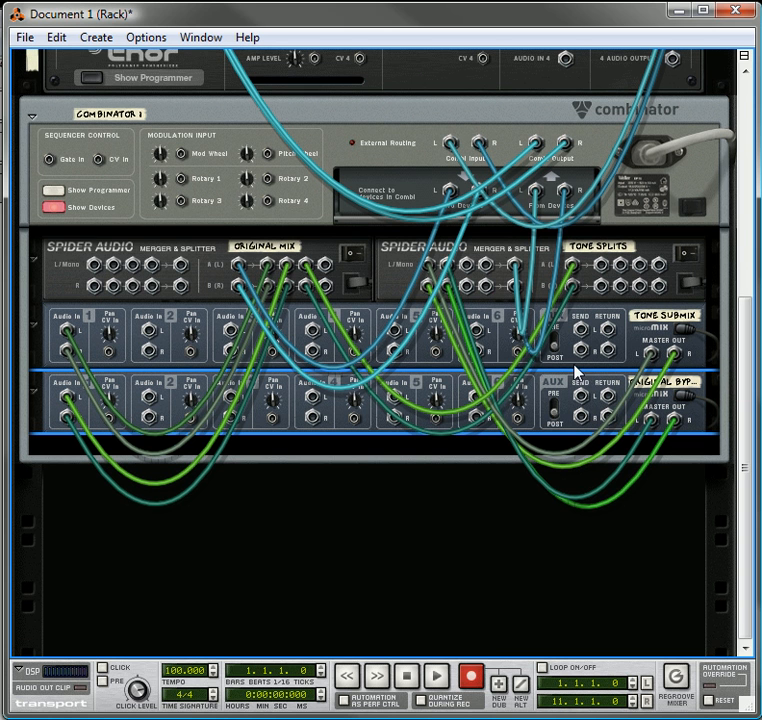
pyautogui.rightClick(343, 518)
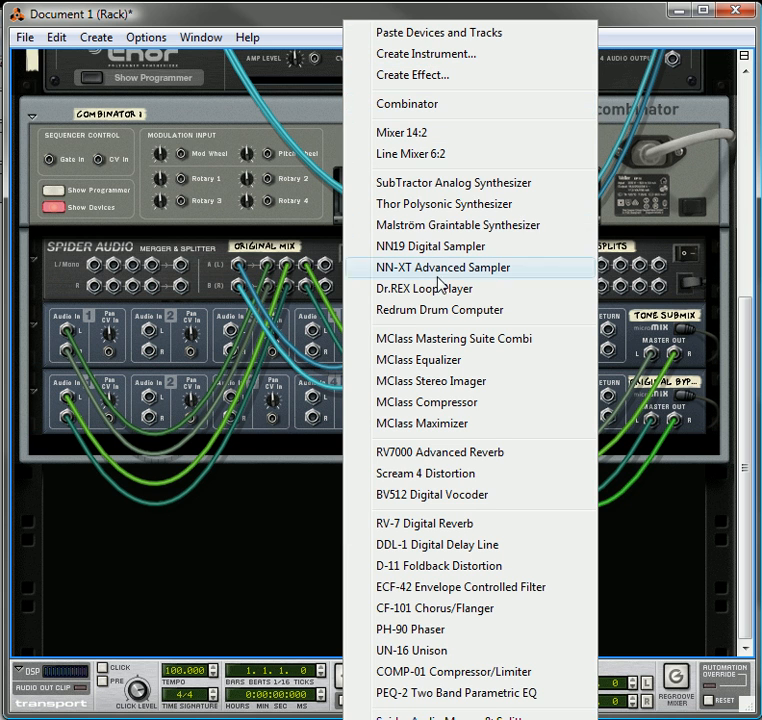
pyautogui.click(243, 565)
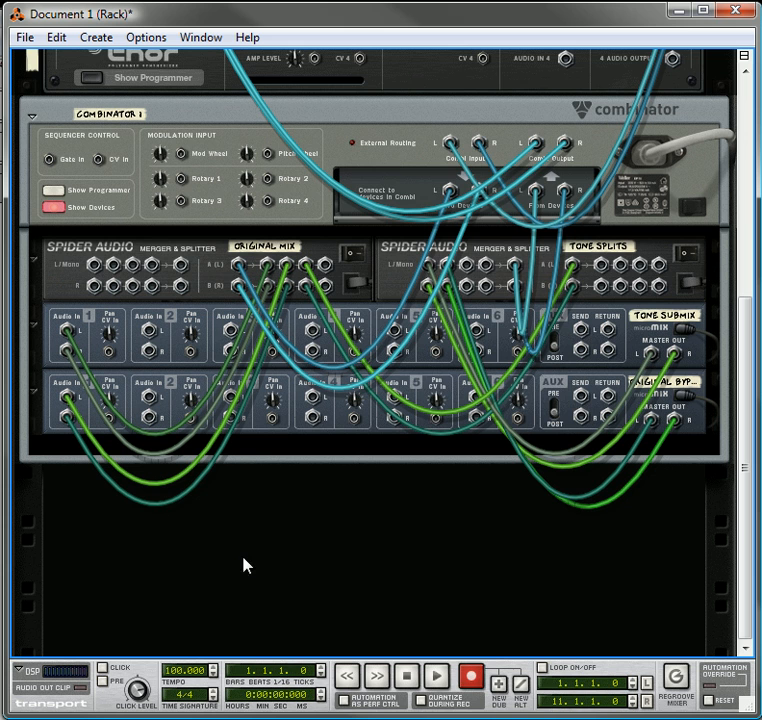
pyautogui.rightClick(313, 508)
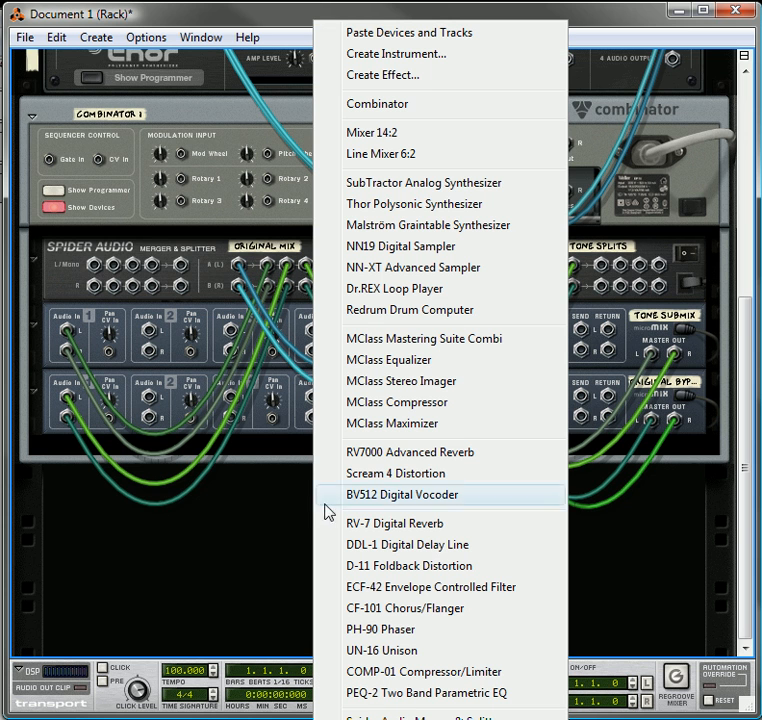
pyautogui.click(412, 75)
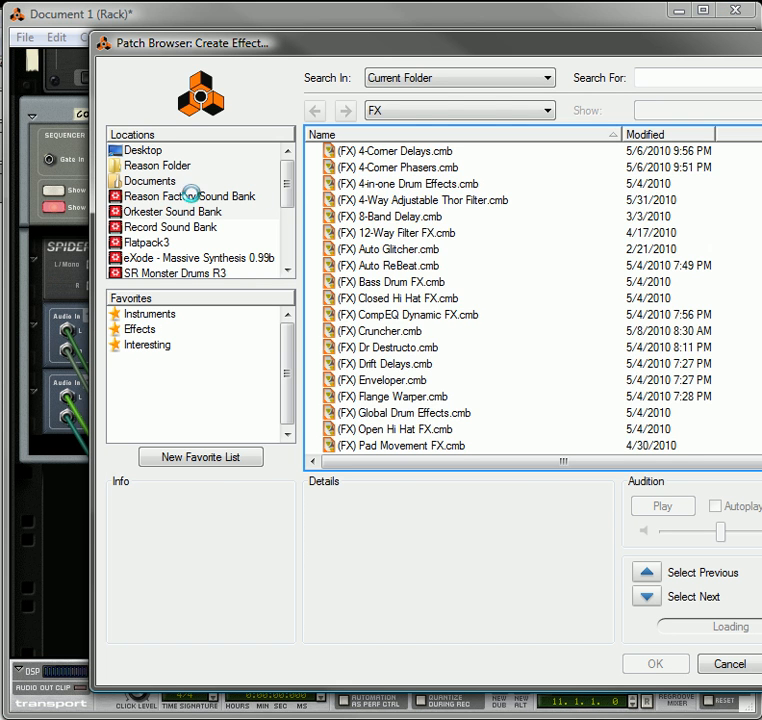
pyautogui.click(195, 199)
pyautogui.doubleClick(352, 152)
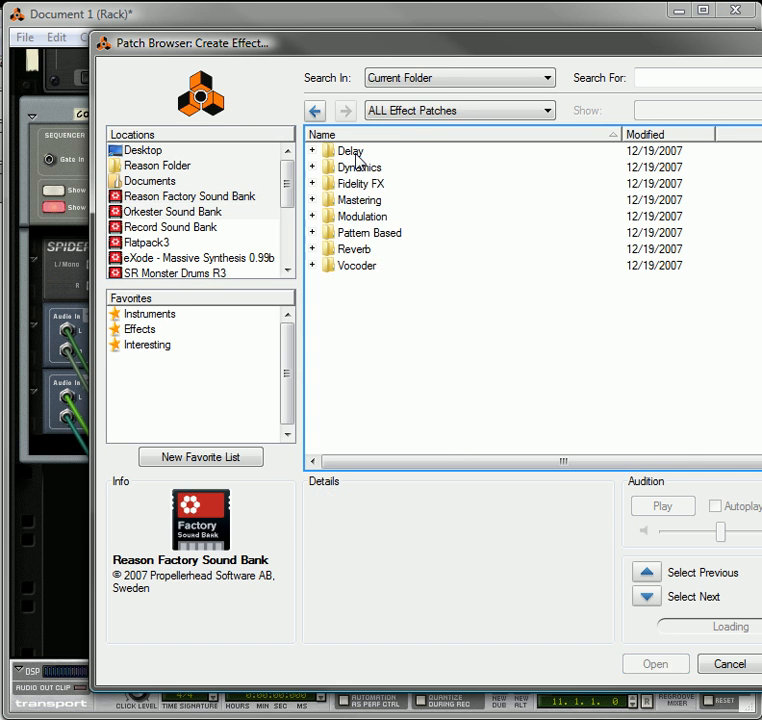
# Create an effect from the Wide-O-Matic.cmb patch in the Modulation folder
pyautogui.click(313, 217)
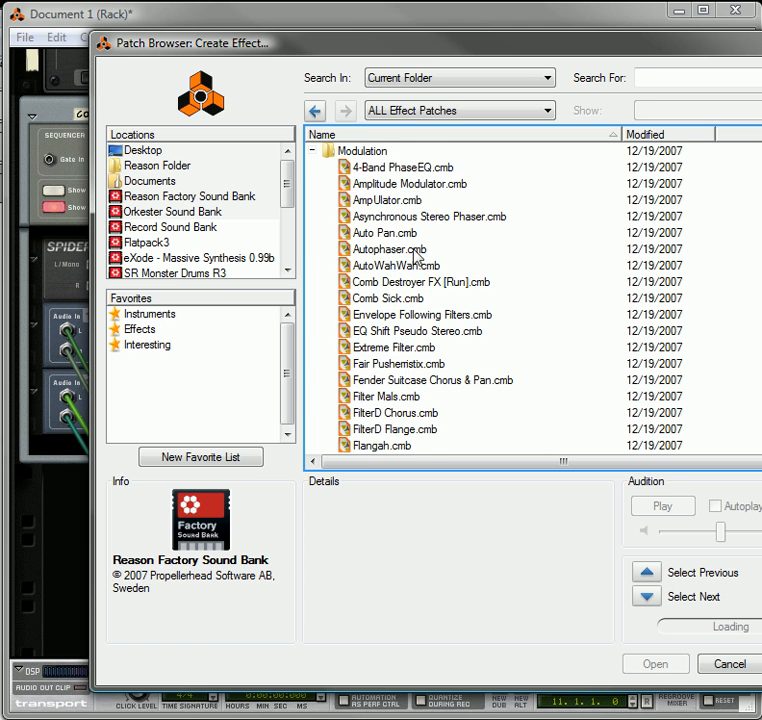
pyautogui.scroll(-3, 412, 262)
pyautogui.scroll(-7, 407, 268)
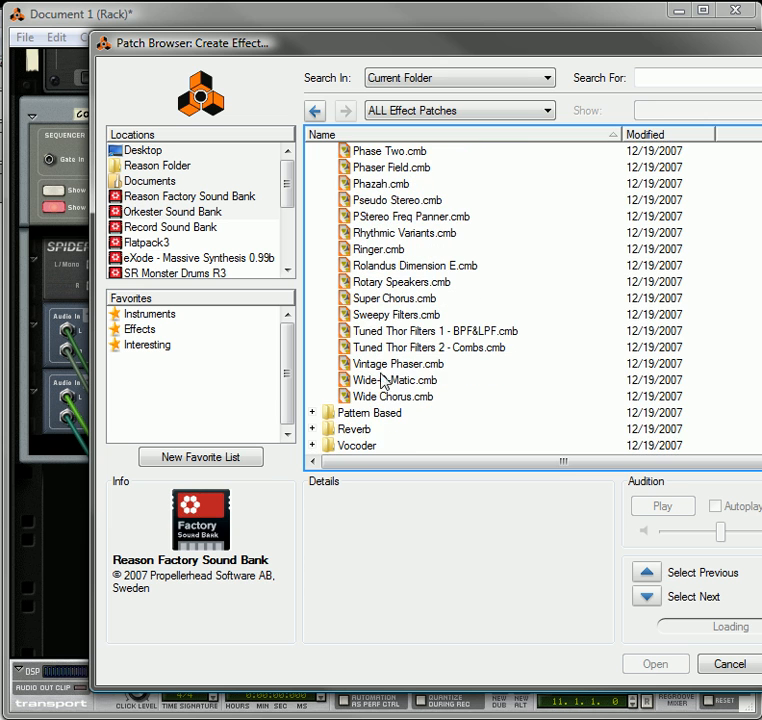
pyautogui.click(379, 386)
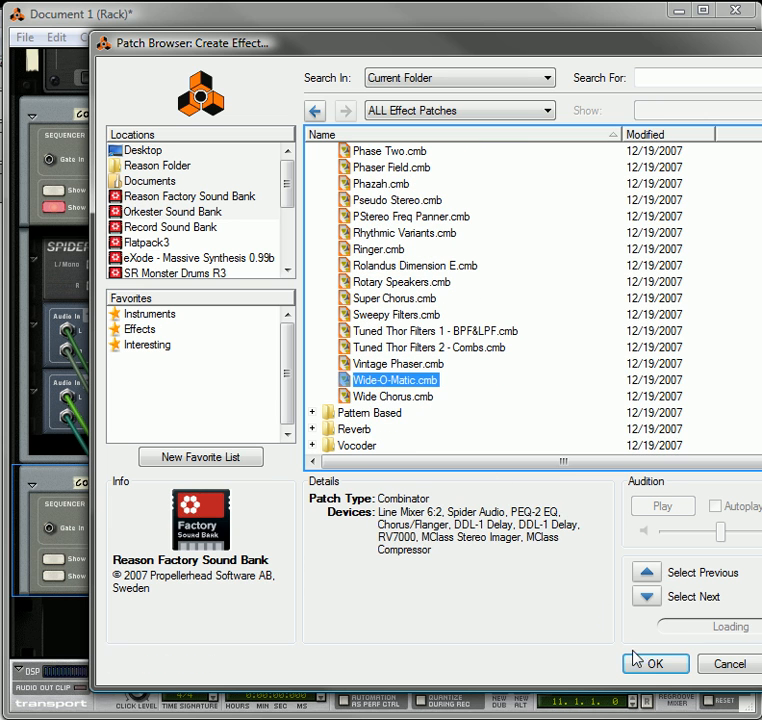
pyautogui.click(647, 665)
# Show the devices inside Combinator 2 and examine their internal cable routing
pyautogui.scroll(-5, 464, 369)
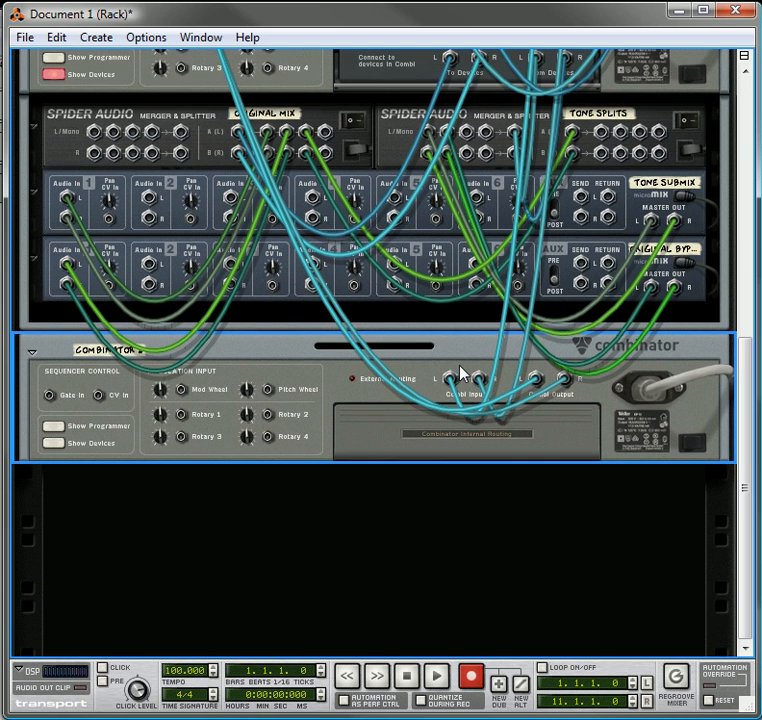
pyautogui.click(64, 448)
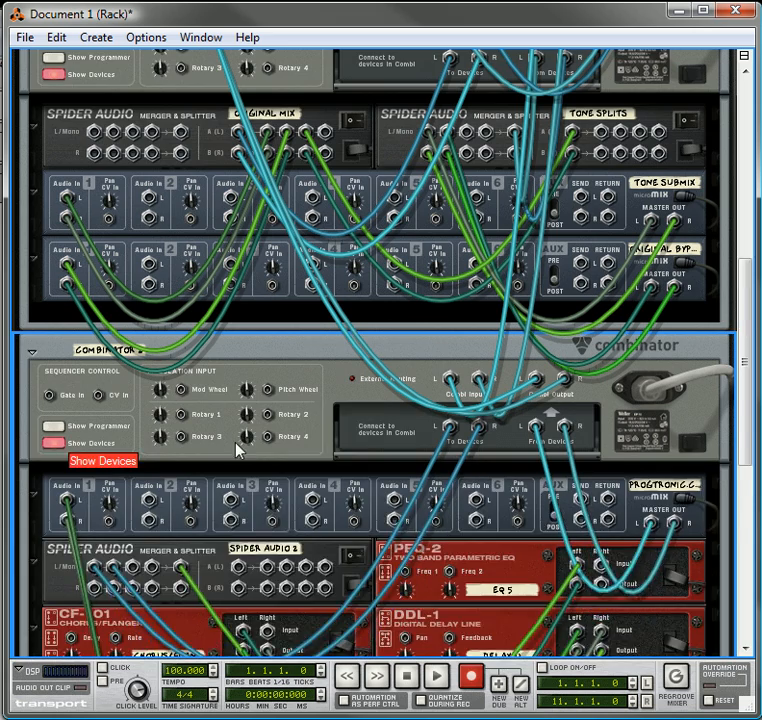
pyautogui.scroll(-5, 366, 413)
pyautogui.scroll(-3, 375, 412)
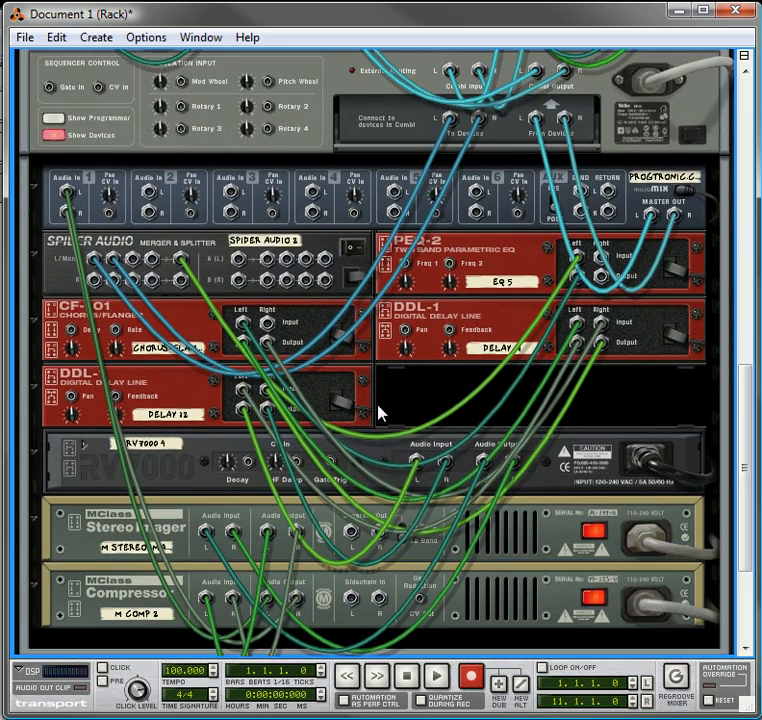
pyautogui.scroll(-2, 399, 393)
pyautogui.scroll(1, 404, 390)
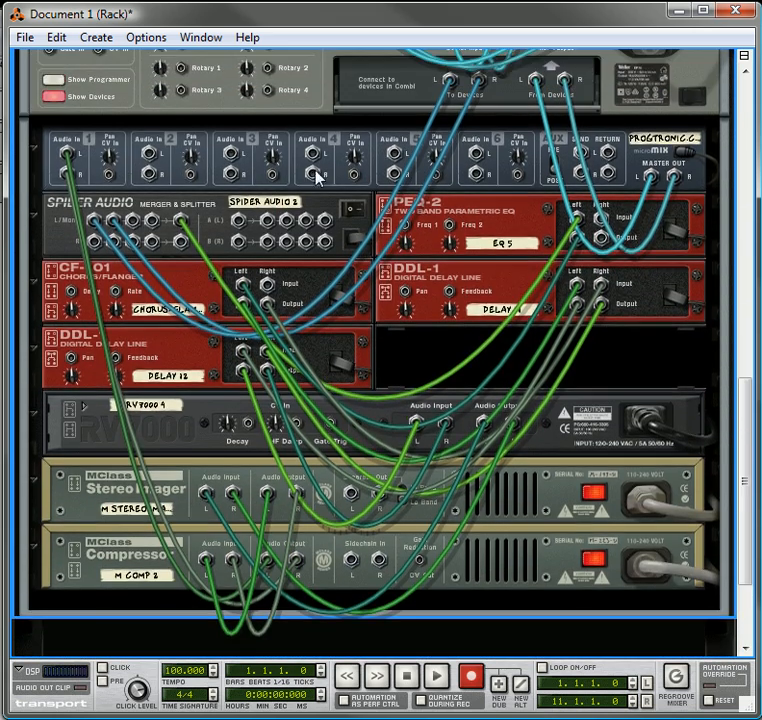
pyautogui.scroll(2, 320, 298)
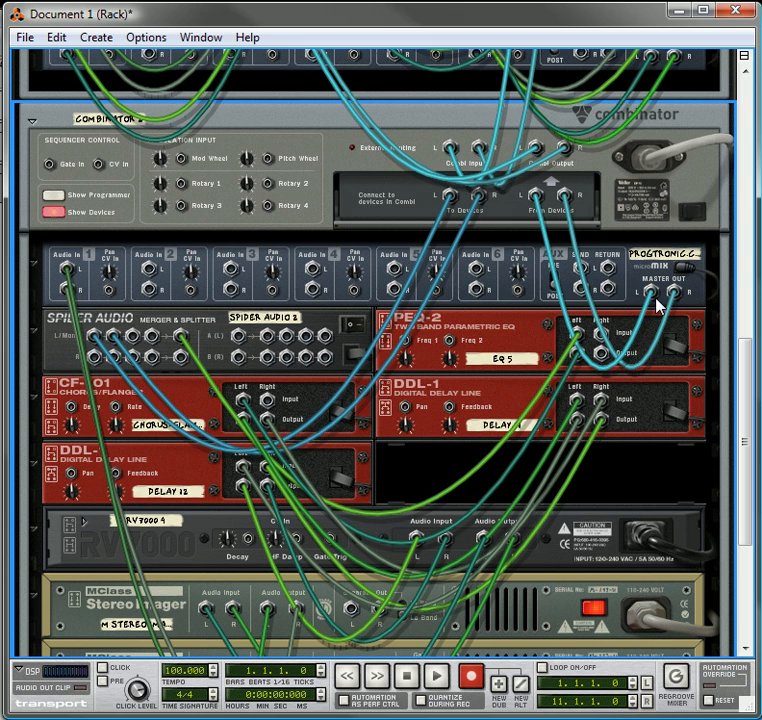
pyautogui.click(296, 292)
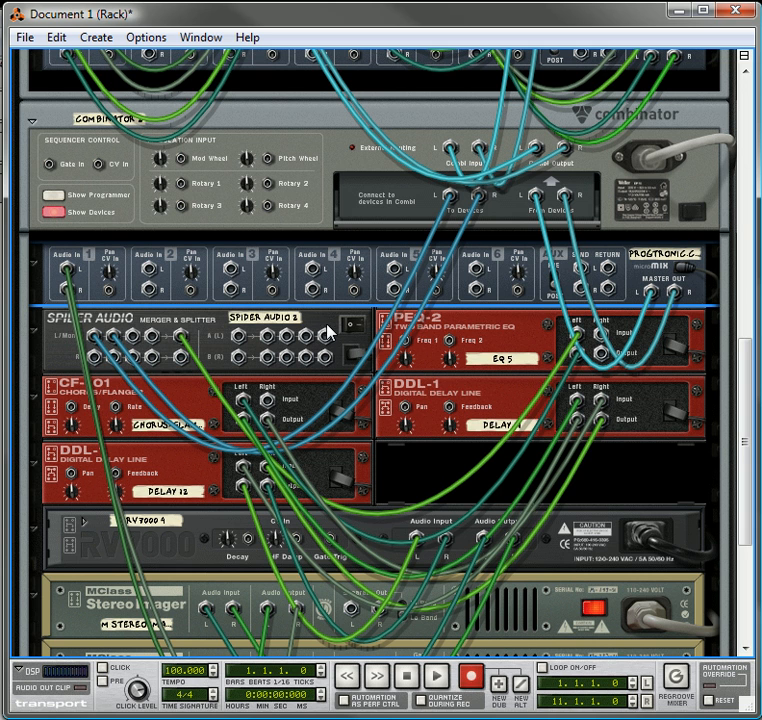
pyautogui.click(271, 319)
pyautogui.press('Return')
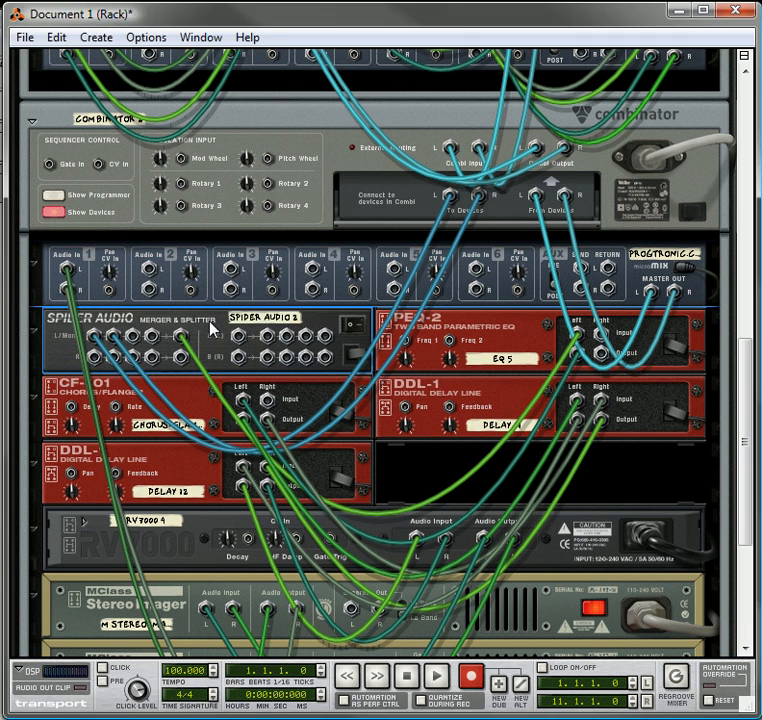
# Cut all devices inside Combinator 2, from the Progtronic line mixer through the MClass Compressor
pyautogui.click(287, 291)
pyautogui.keyDown('shift'); pyautogui.click(216, 326); pyautogui.keyUp('shift')
pyautogui.keyDown('shift'); pyautogui.click(406, 329); pyautogui.keyUp('shift')
pyautogui.keyDown('shift'); pyautogui.click(405, 400); pyautogui.keyUp('shift')
pyautogui.keyDown('shift'); pyautogui.click(354, 413); pyautogui.keyUp('shift')
pyautogui.keyDown('shift'); pyautogui.click(220, 487); pyautogui.keyUp('shift')
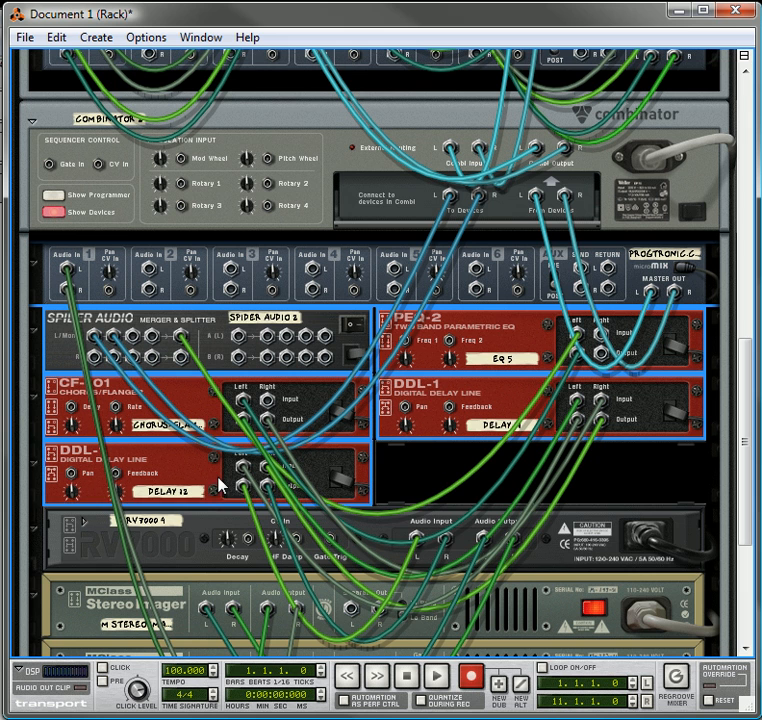
pyautogui.keyDown('shift'); pyautogui.click(191, 547); pyautogui.keyUp('shift')
pyautogui.keyDown('shift'); pyautogui.click(172, 602); pyautogui.keyUp('shift')
pyautogui.scroll(-5, 305, 520)
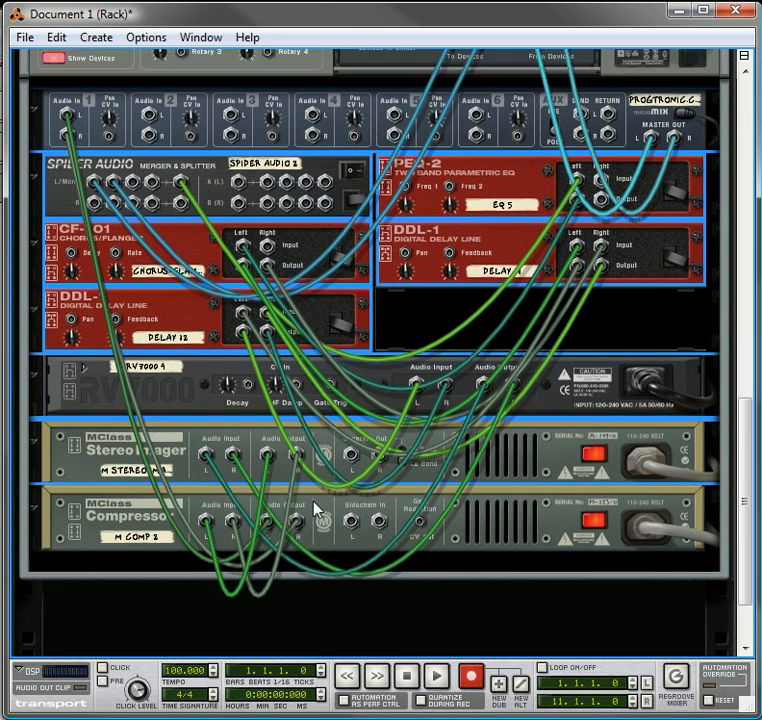
pyautogui.keyDown('shift'); pyautogui.click(120, 502); pyautogui.keyUp('shift')
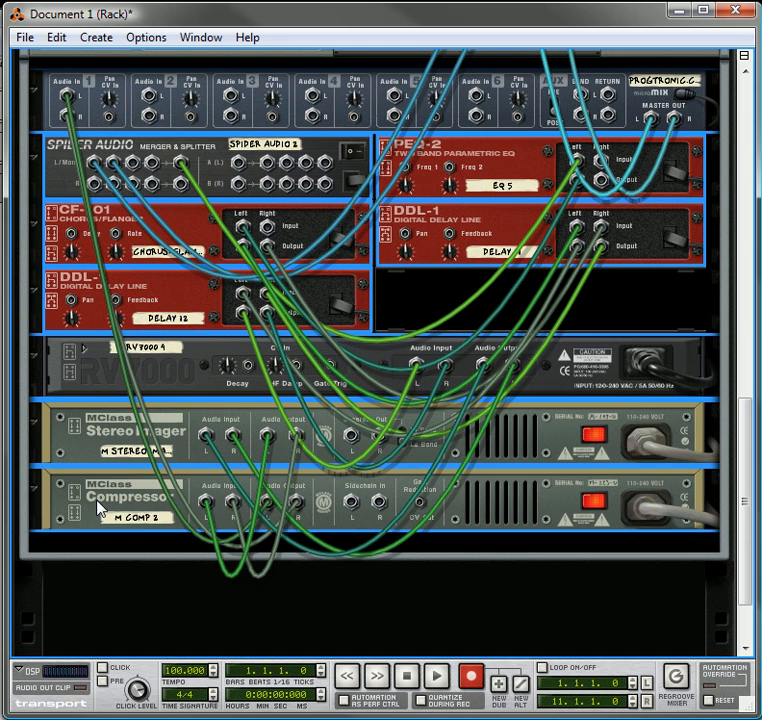
pyautogui.rightClick(100, 507)
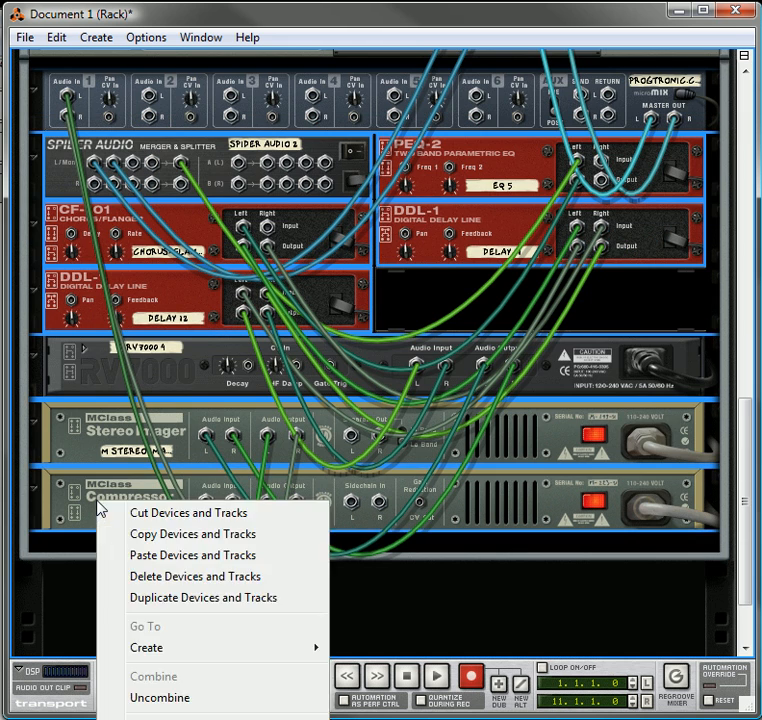
pyautogui.click(180, 516)
# Paste the cut devices into Combinator 1 below the Original Bypass mixer and delete the emptied Combinator 2
pyautogui.scroll(3, 168, 395)
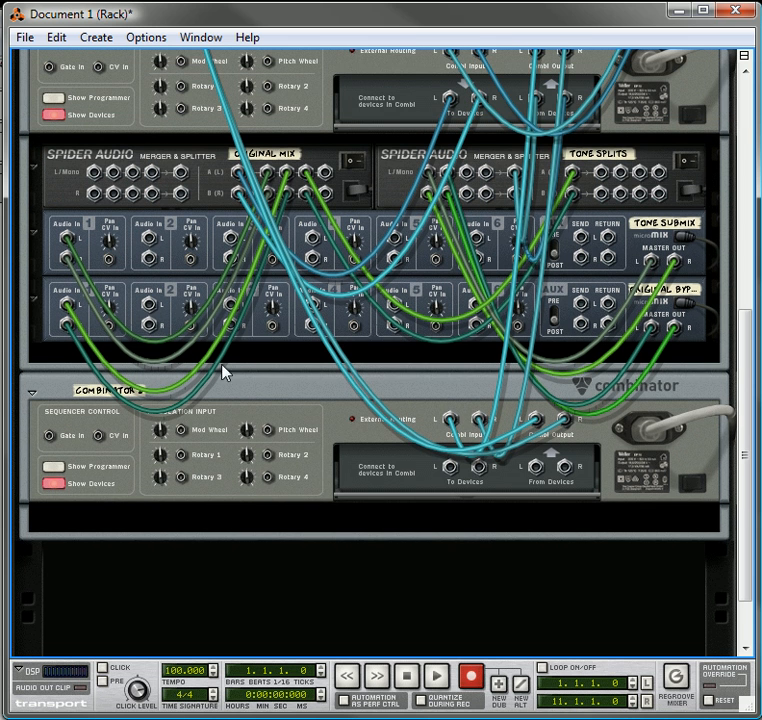
pyautogui.rightClick(244, 349)
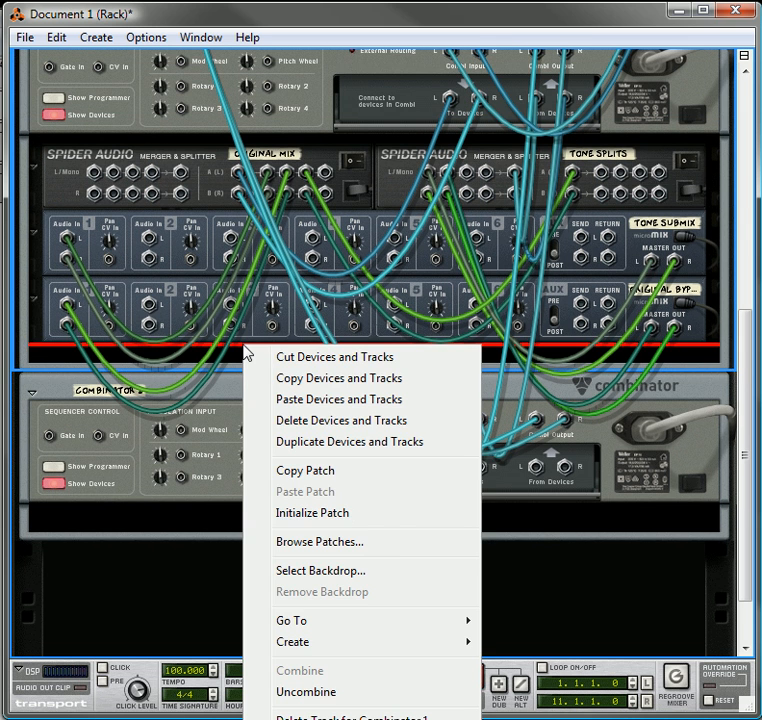
pyautogui.click(311, 407)
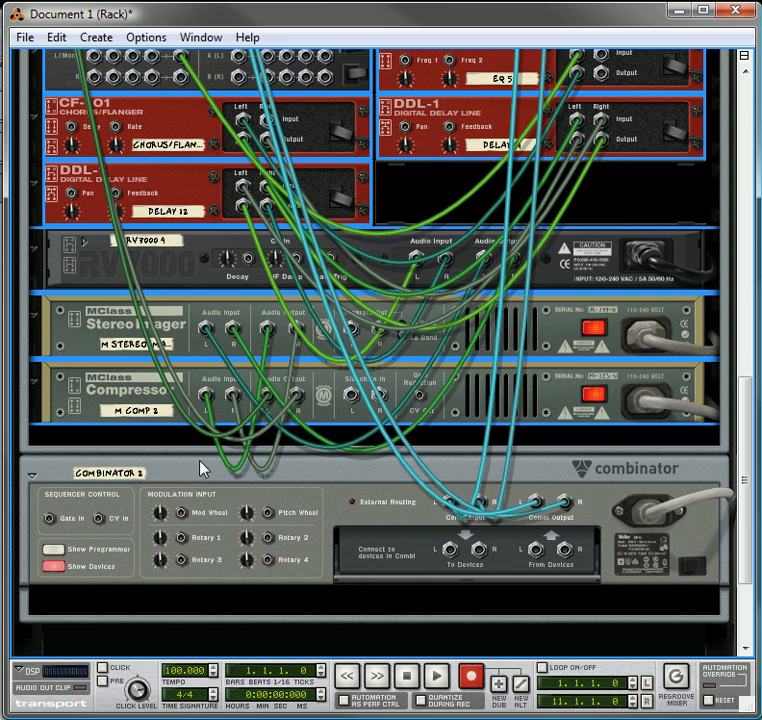
pyautogui.rightClick(194, 495)
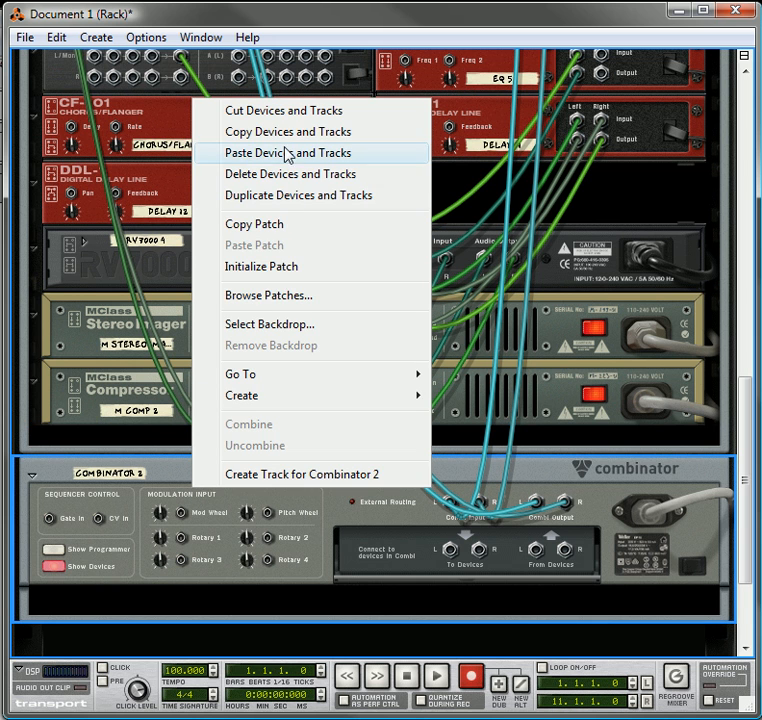
pyautogui.click(295, 183)
# Wire Tone Splits' first stereo split output into Spider Audio 2's merge inputs, and the Progtronic mixer's master output into Tone Submix's Audio In 2
pyautogui.scroll(5, 240, 306)
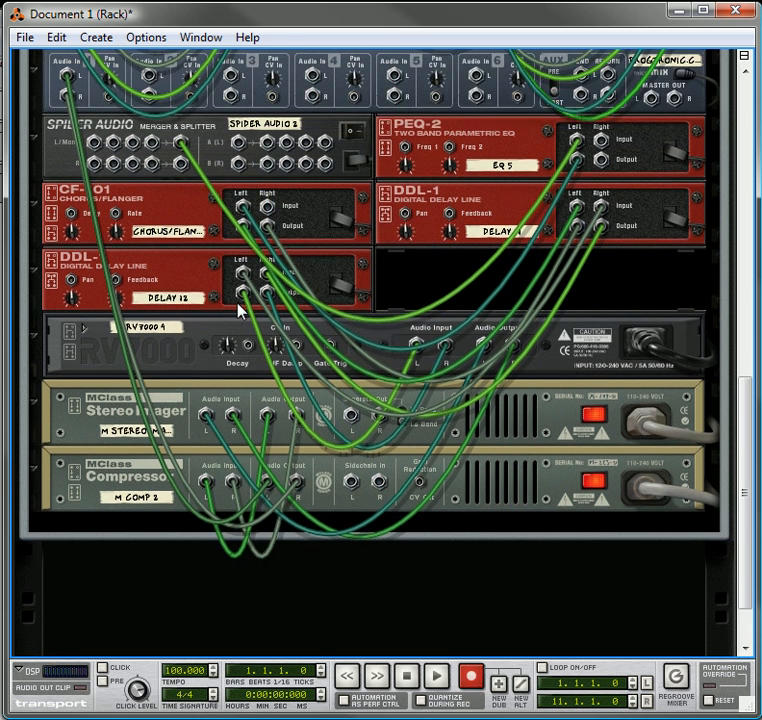
pyautogui.scroll(4, 240, 260)
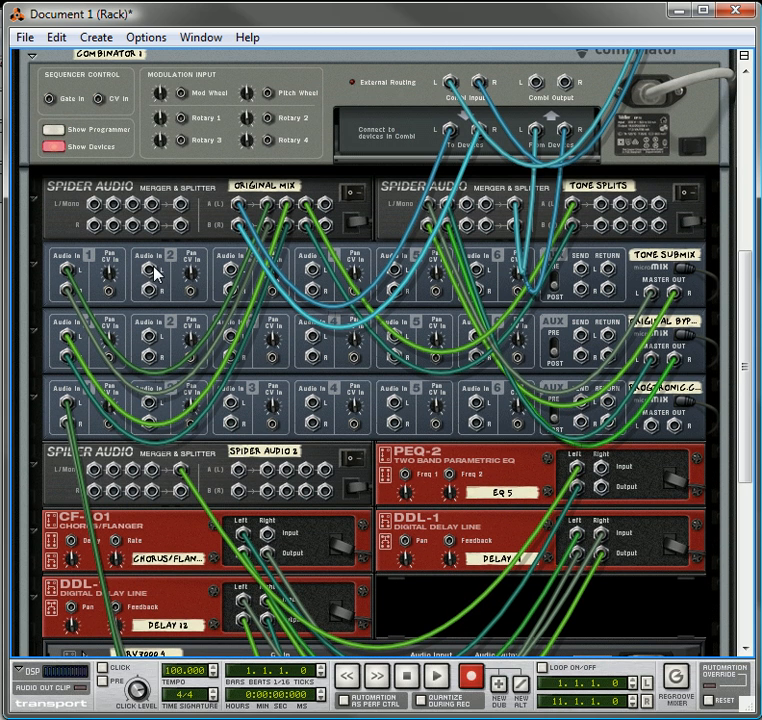
pyautogui.click(605, 207)
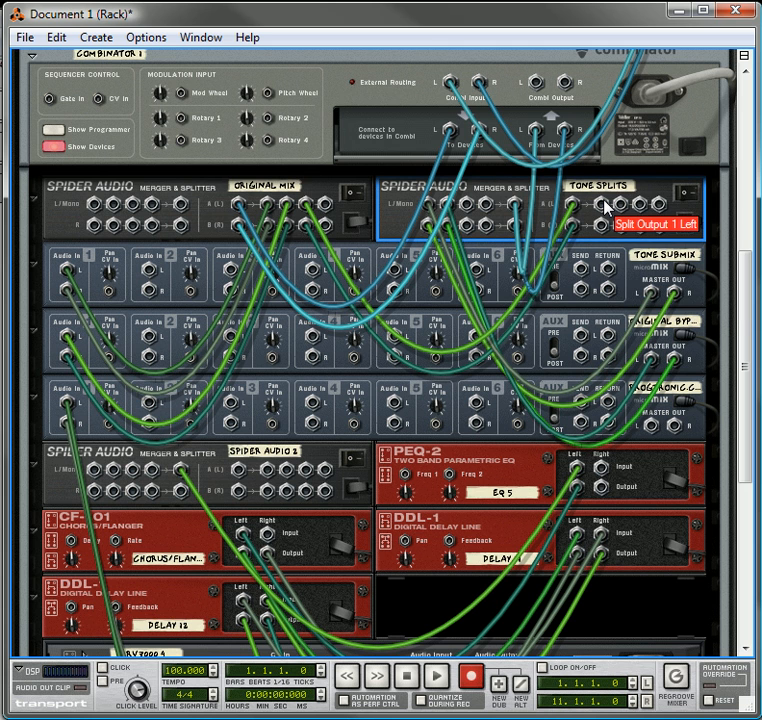
pyautogui.rightClick(605, 207)
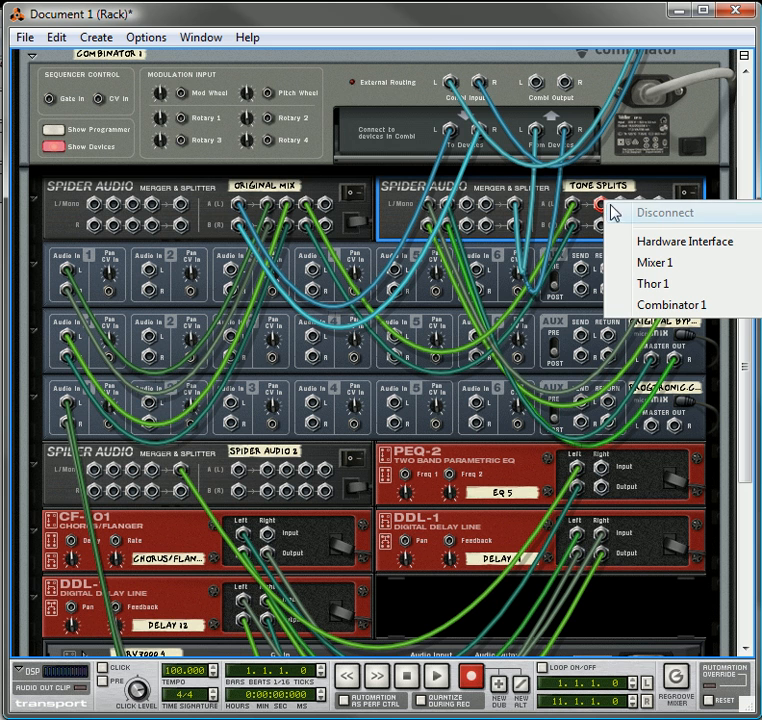
pyautogui.moveTo(602, 207); pyautogui.dragTo(96, 472)
pyautogui.moveTo(603, 226); pyautogui.dragTo(97, 488)
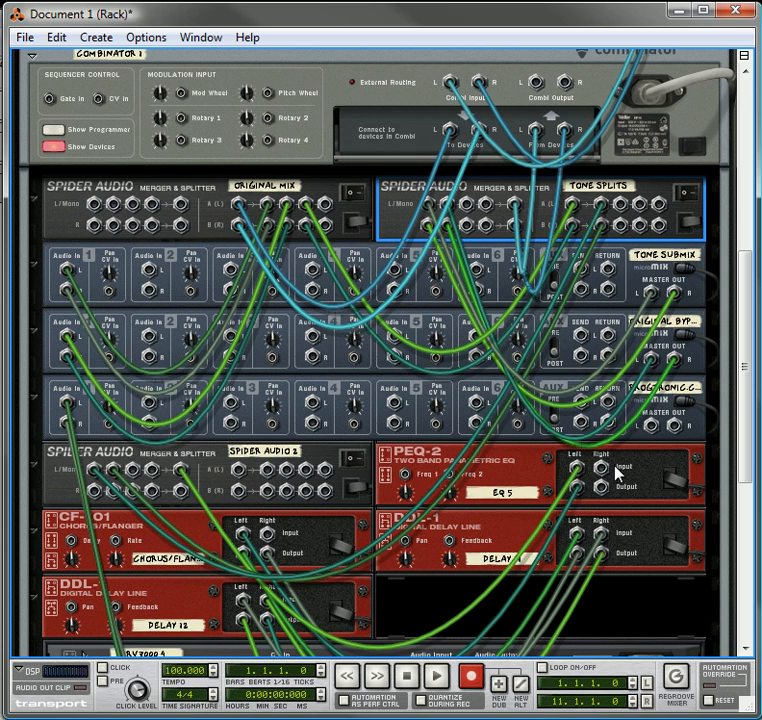
pyautogui.moveTo(652, 430); pyautogui.dragTo(150, 276)
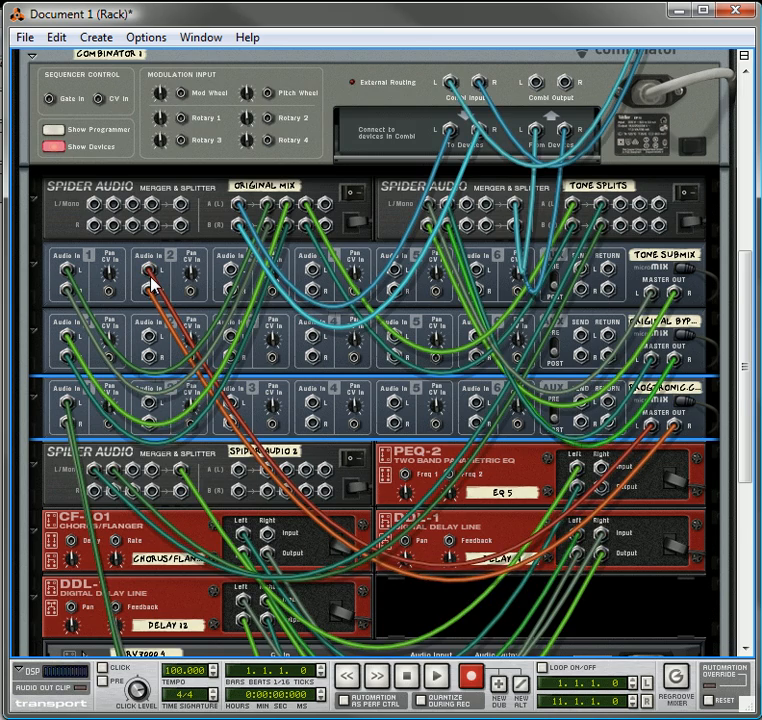
# Create a new empty Combinator below Combinator 1 and turn the rack to its front
pyautogui.scroll(-3, 155, 288)
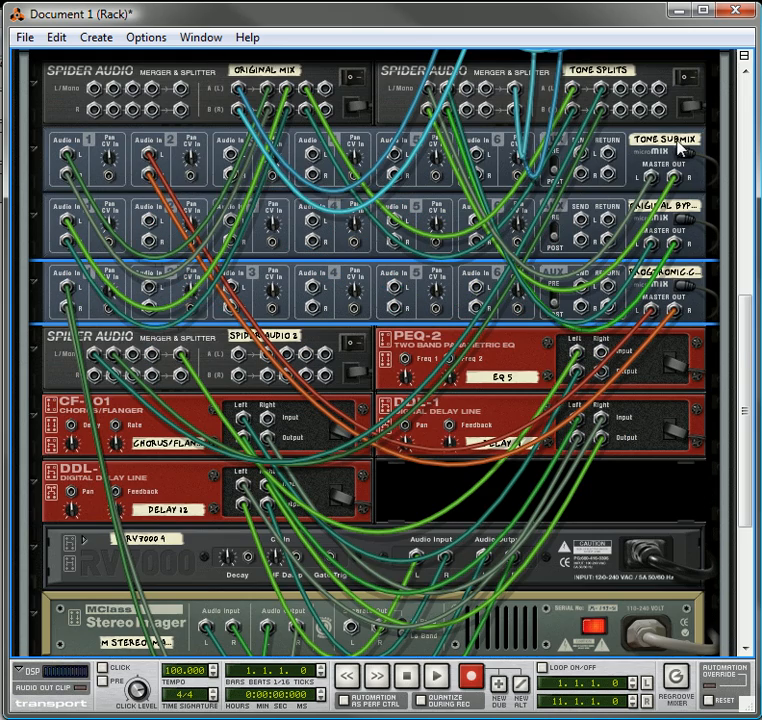
pyautogui.scroll(-9, 439, 345)
pyautogui.rightClick(229, 521)
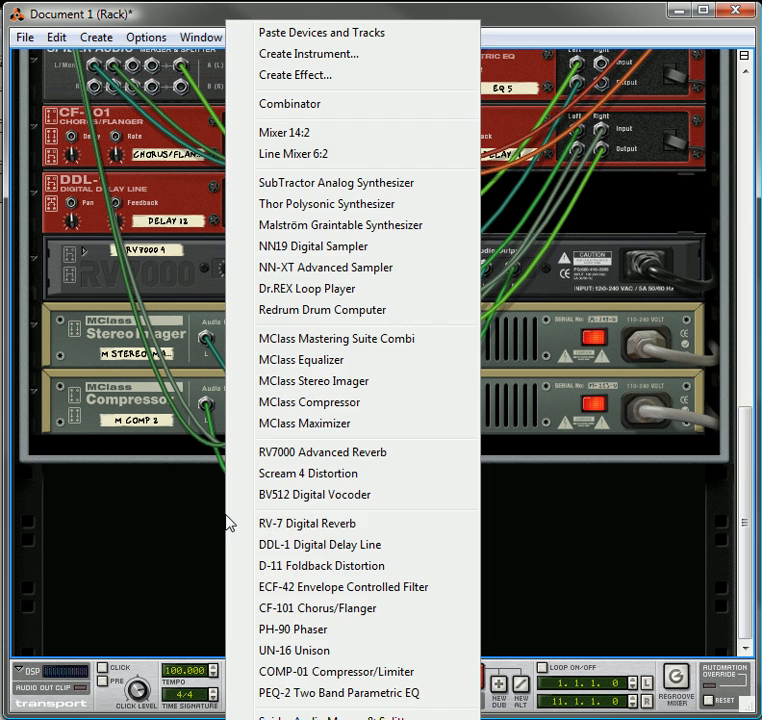
pyautogui.click(313, 105)
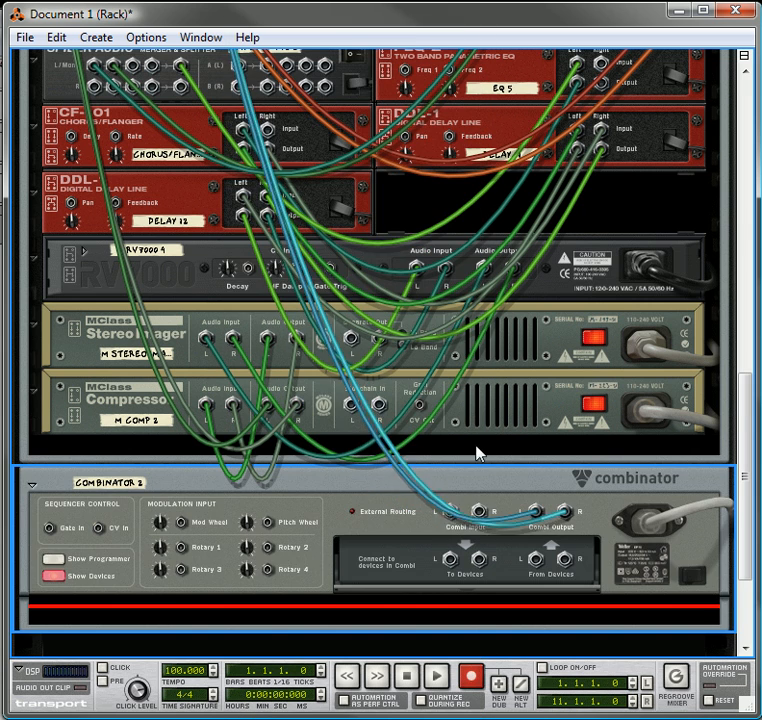
pyautogui.press('Tab')
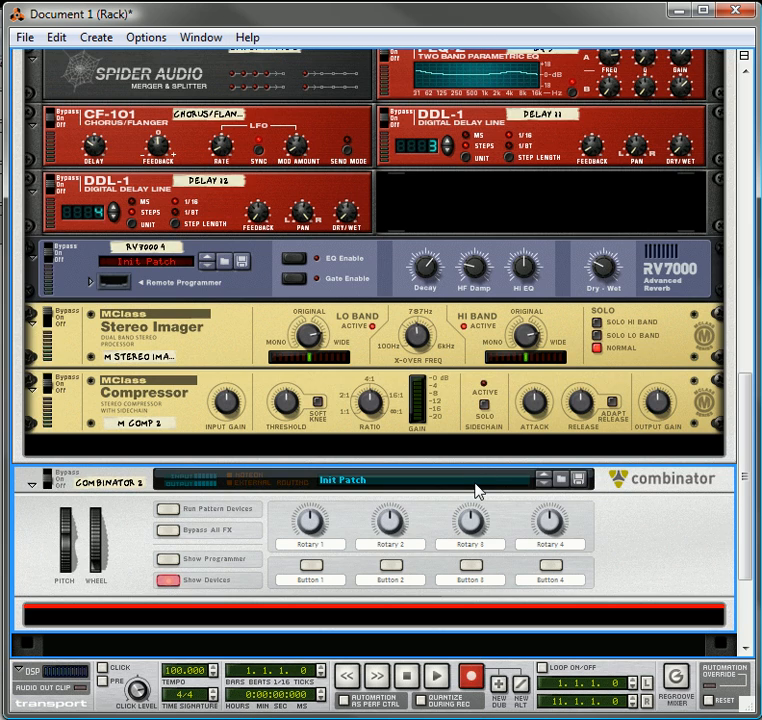
# Load the Flange Verb.cmb patch from the factory sound bank's Modulation effects into Combinator 2
pyautogui.click(477, 492)
pyautogui.click(532, 496)
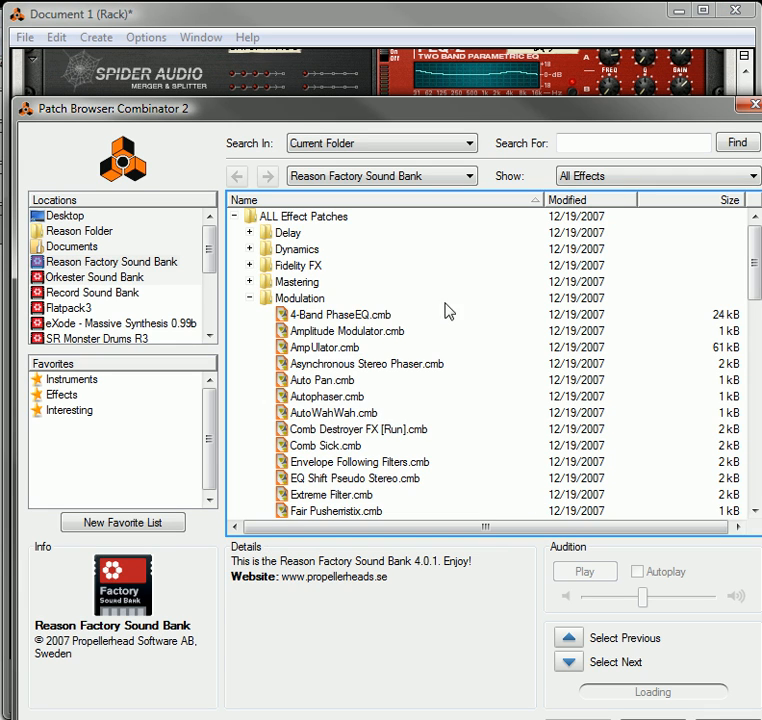
pyautogui.scroll(-3, 352, 340)
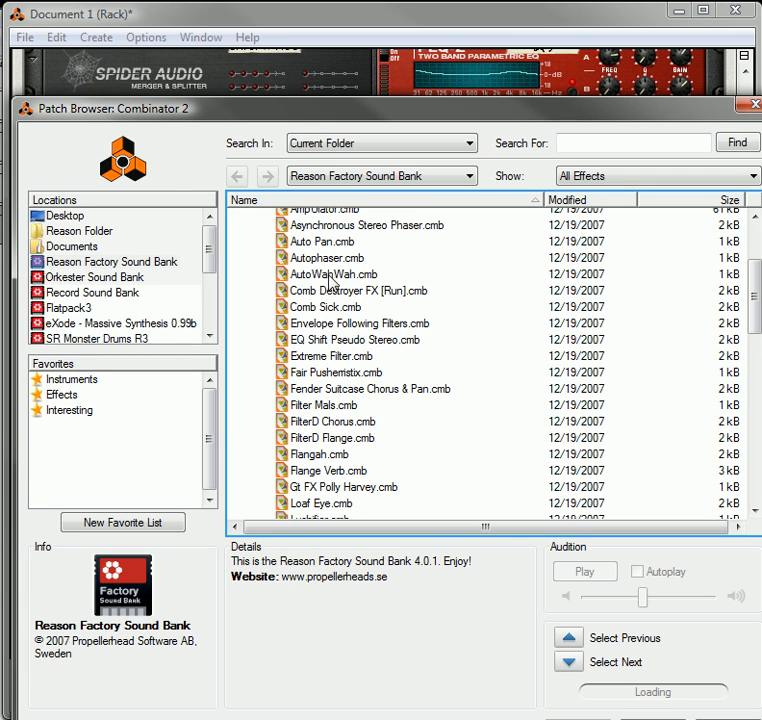
pyautogui.scroll(-1, 380, 428)
pyautogui.scroll(-1, 384, 429)
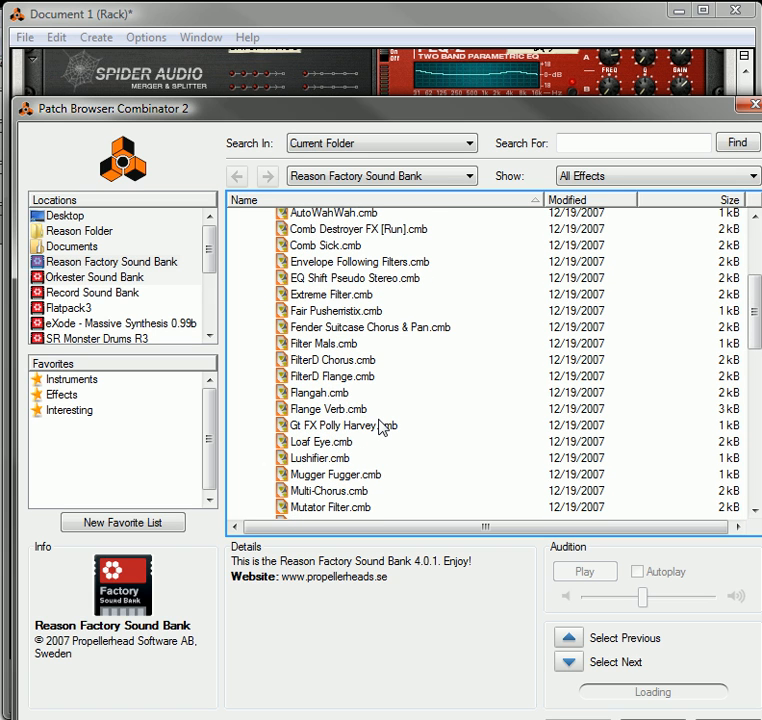
pyautogui.click(336, 410)
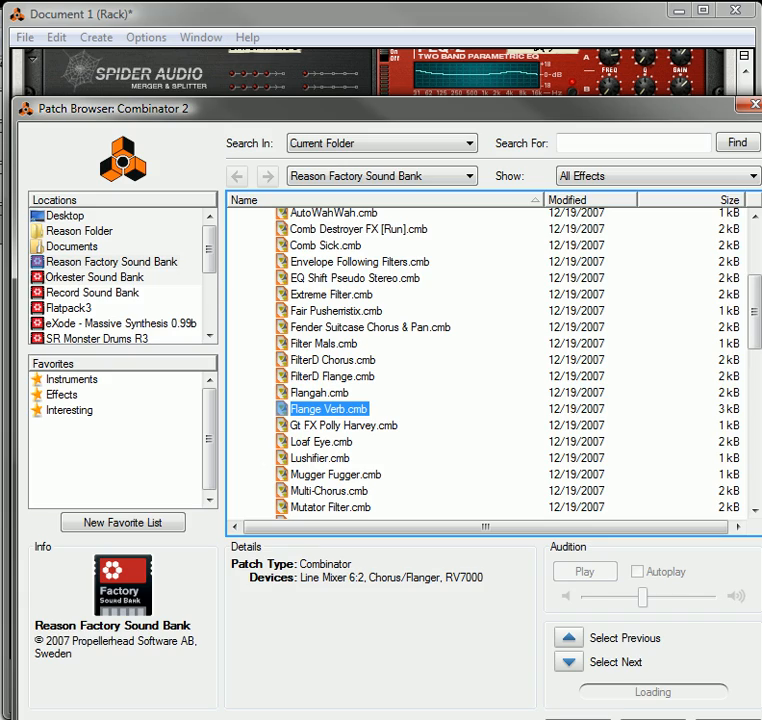
pyautogui.doubleClick(336, 410)
pyautogui.scroll(-4, 466, 400)
pyautogui.scroll(-2, 465, 410)
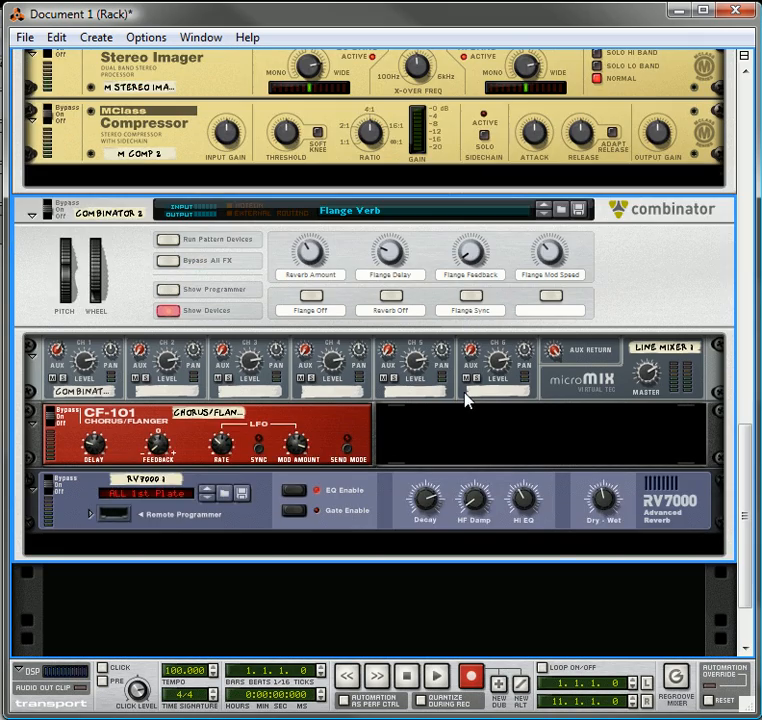
# Cut Line Mixer 1, the CF-101 Chorus/Flanger and the RV7000 out of Combinator 2 on the rear of the rack
pyautogui.press('Tab')
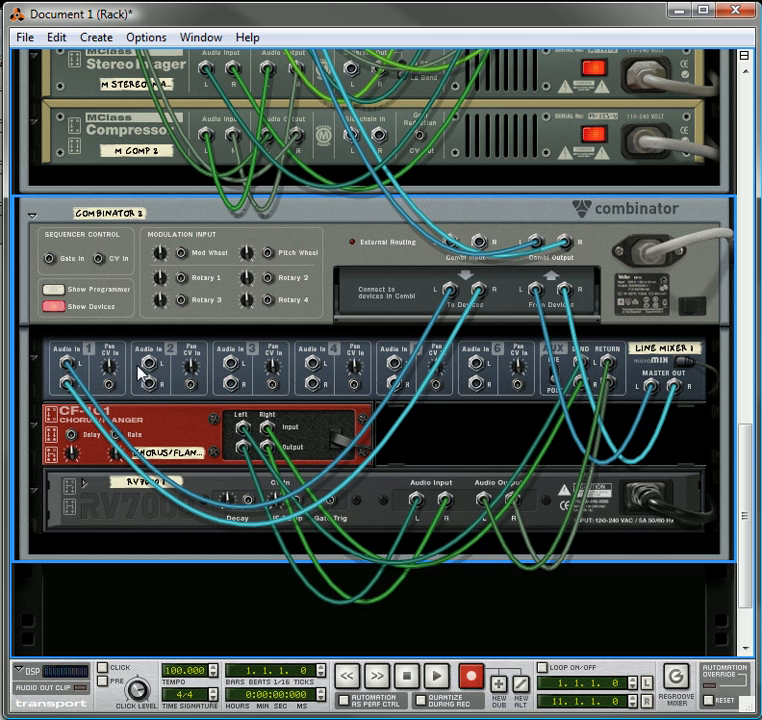
pyautogui.click(143, 430)
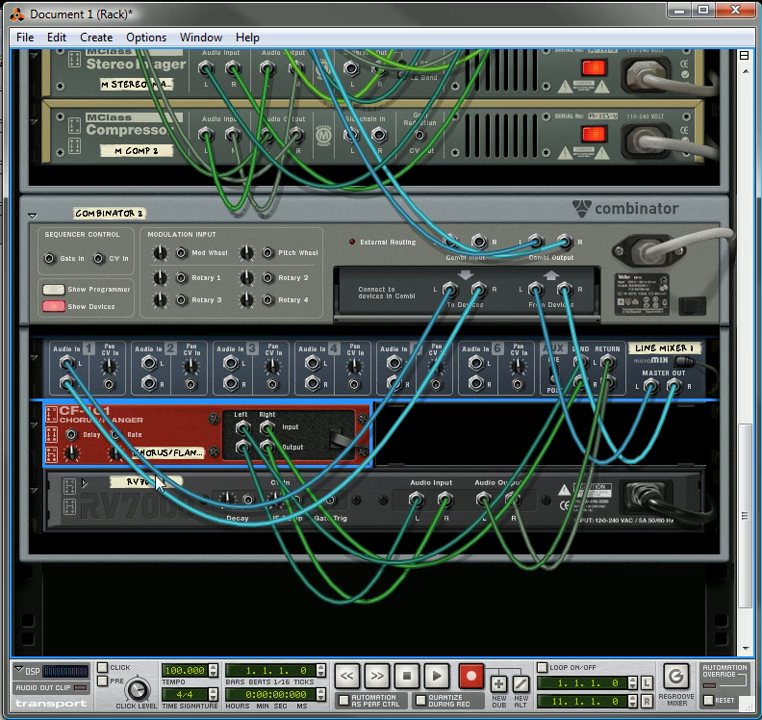
pyautogui.keyDown('shift'); pyautogui.click(120, 511); pyautogui.keyUp('shift')
pyautogui.rightClick(119, 511)
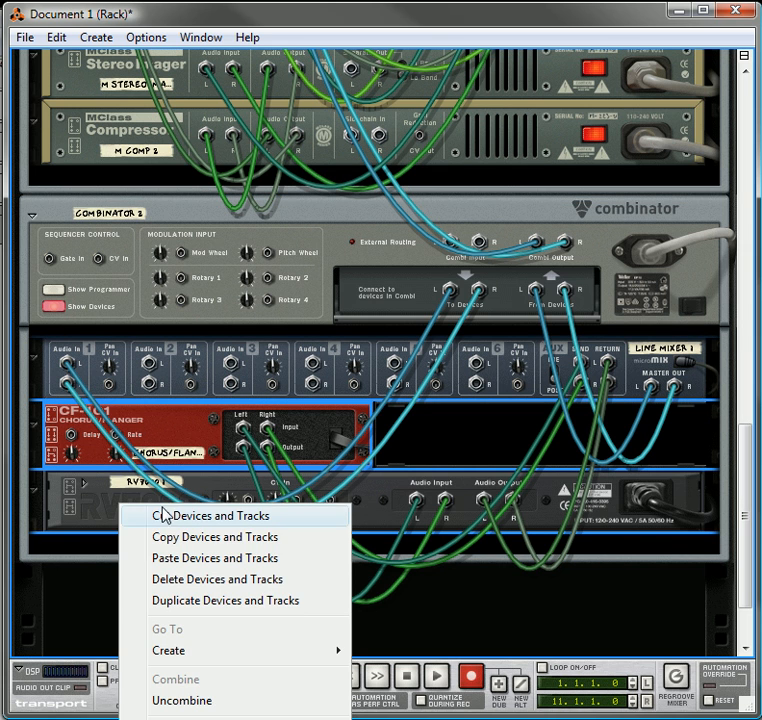
pyautogui.click(172, 517)
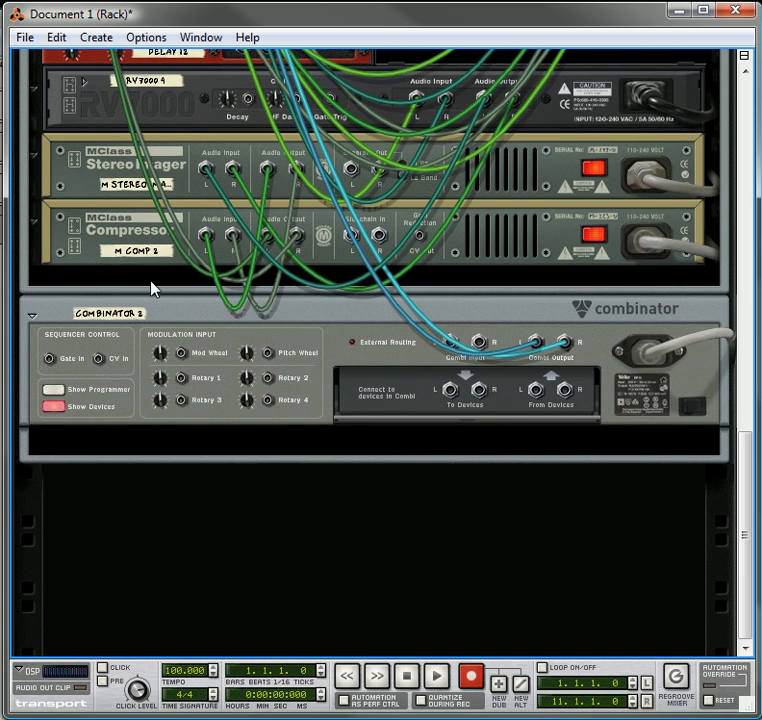
# Paste the cut Flange Verb devices into Combinator 1 below the MClass Compressor
pyautogui.click(146, 281)
pyautogui.rightClick(146, 277)
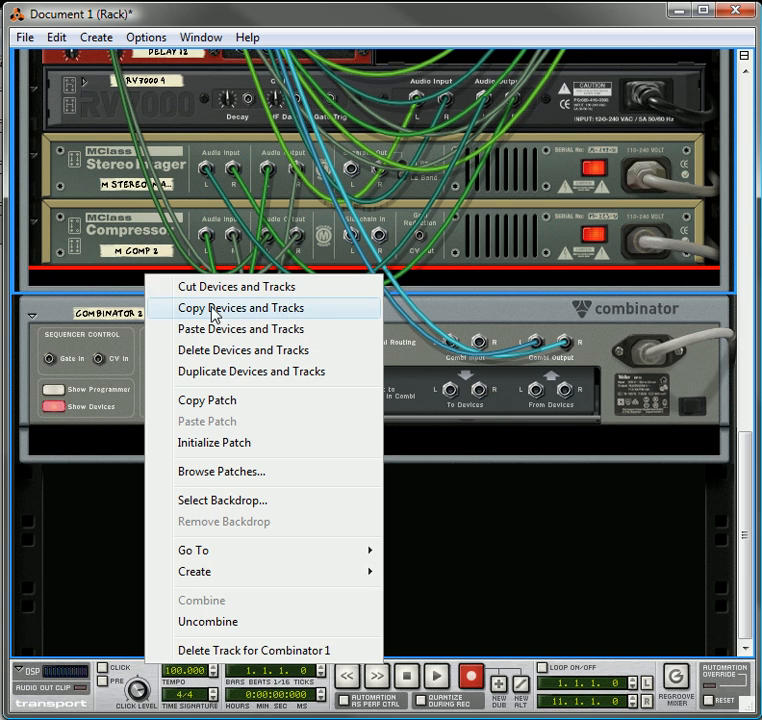
pyautogui.click(222, 338)
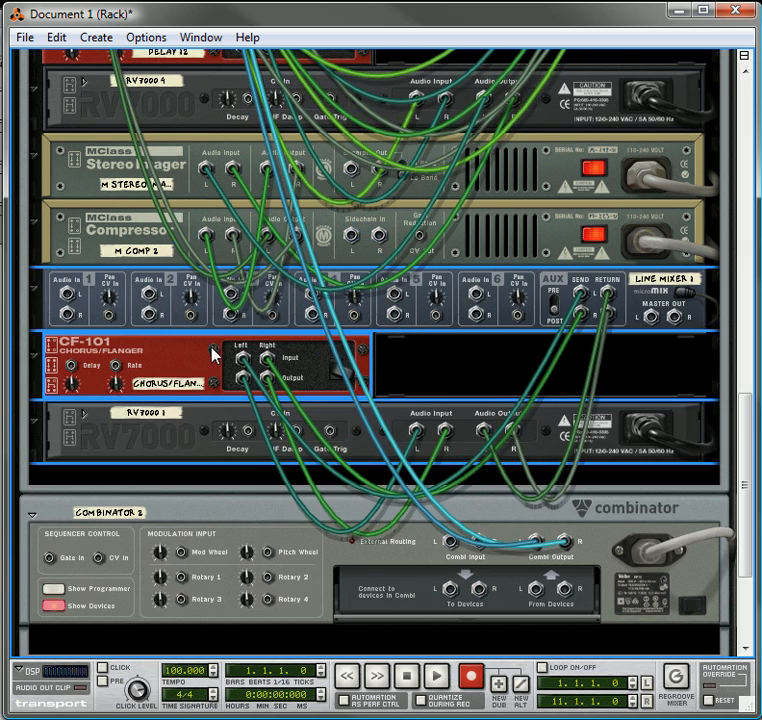
# Wire a free Tone Splits stereo output into Line Mixer 1's Audio In 1, and Line Mixer 1's master output into Tone Submix's Audio In 3
pyautogui.scroll(3, 150, 371)
pyautogui.scroll(4, 151, 374)
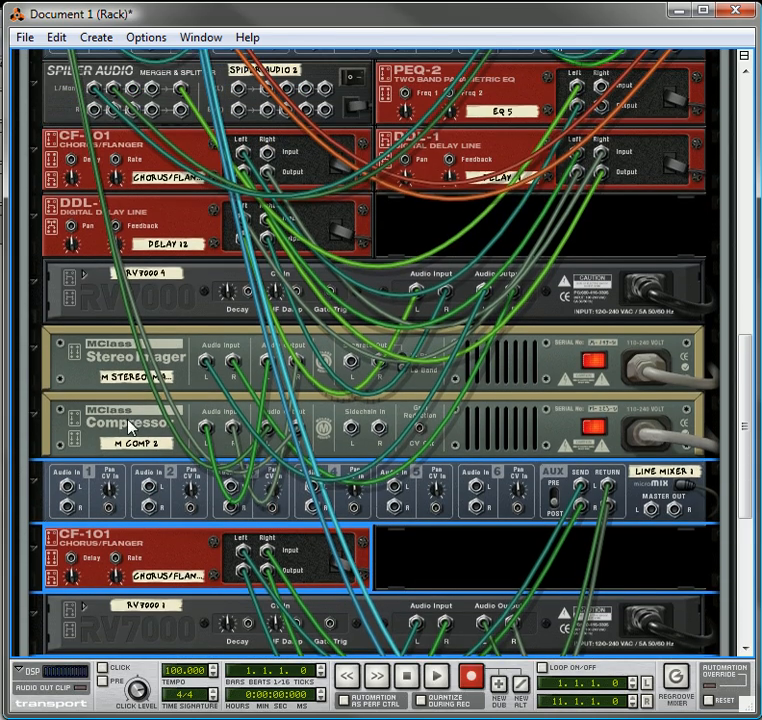
pyautogui.moveTo(64, 488); pyautogui.dragTo(628, 212)
pyautogui.scroll(-8, 585, 306)
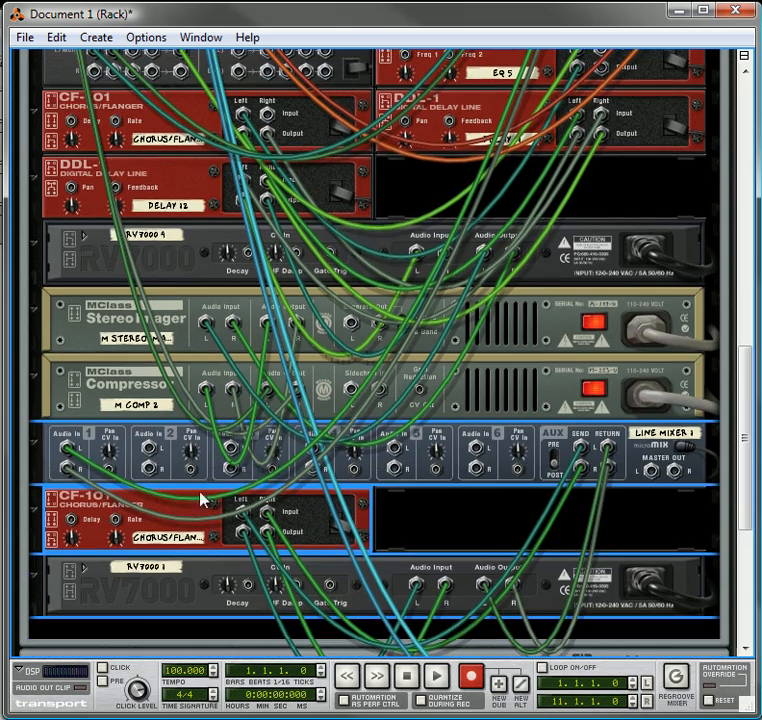
pyautogui.moveTo(651, 472); pyautogui.dragTo(233, 275)
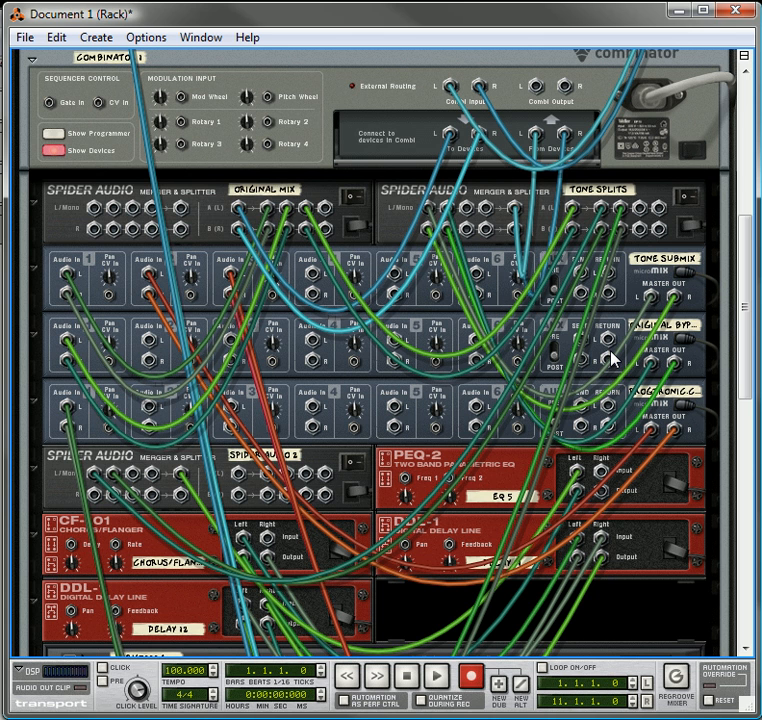
# Label Combinator 1's first rotary "Wide-O-Matic" on the front panel
pyautogui.press('Tab')
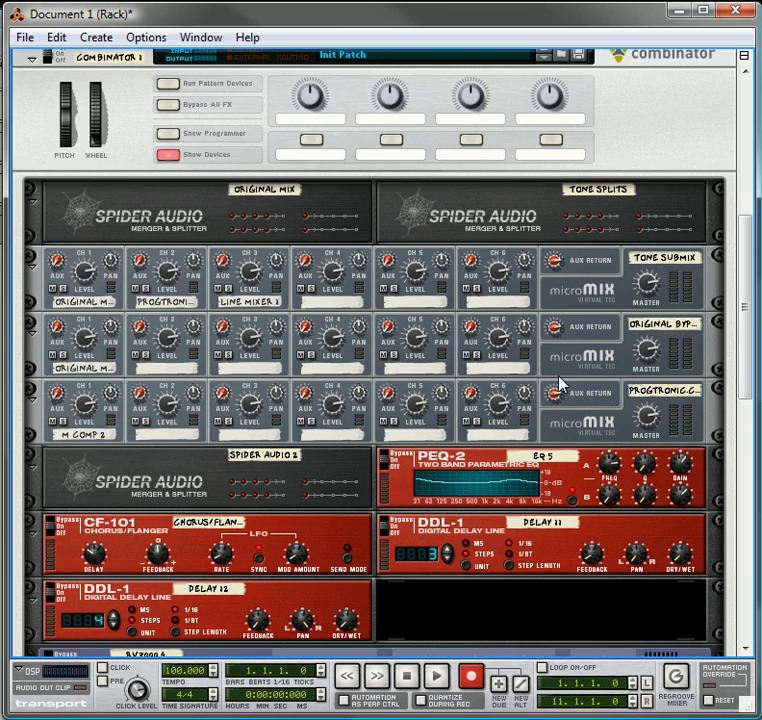
pyautogui.scroll(3, 315, 279)
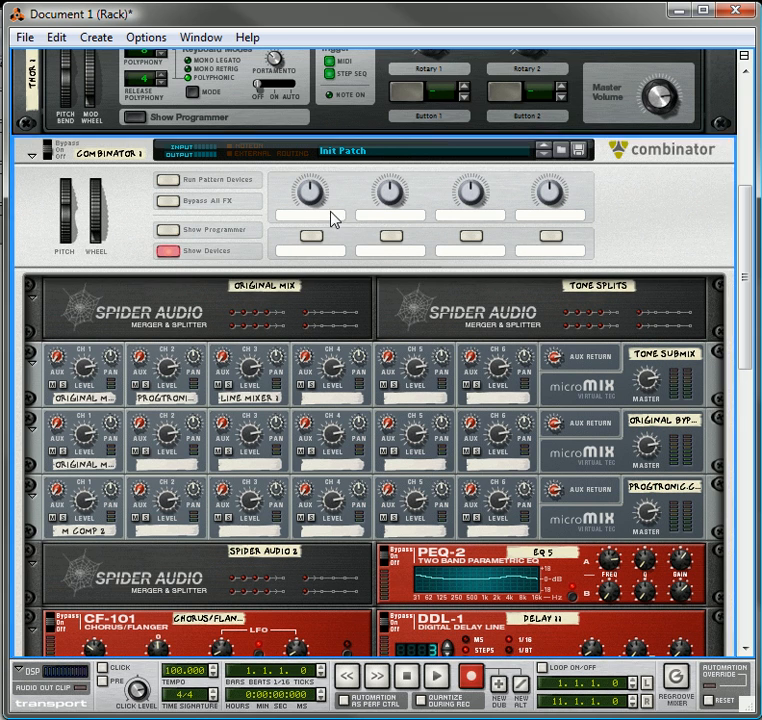
pyautogui.doubleClick(335, 216)
pyautogui.write('Wid')
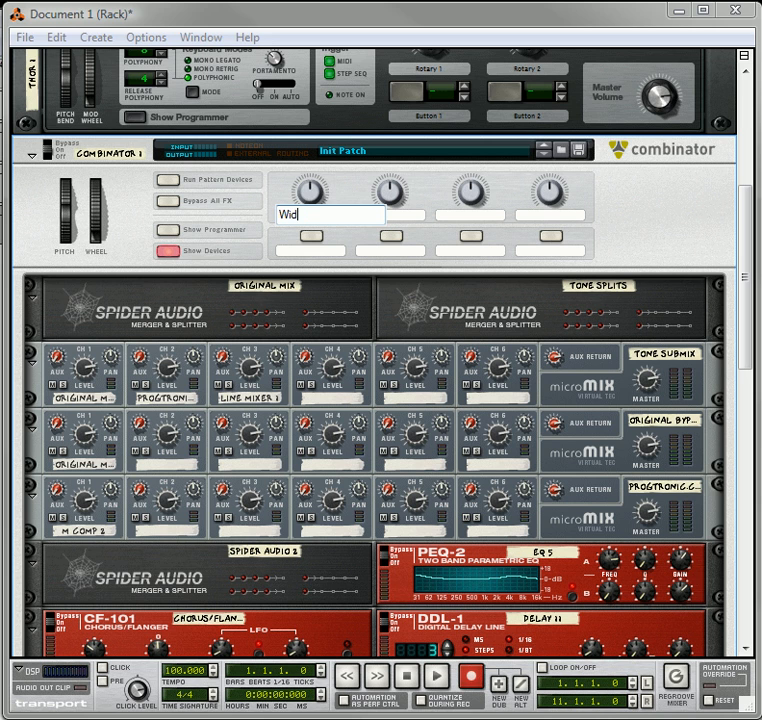
pyautogui.write('e-O-Matic')
pyautogui.click(396, 217)
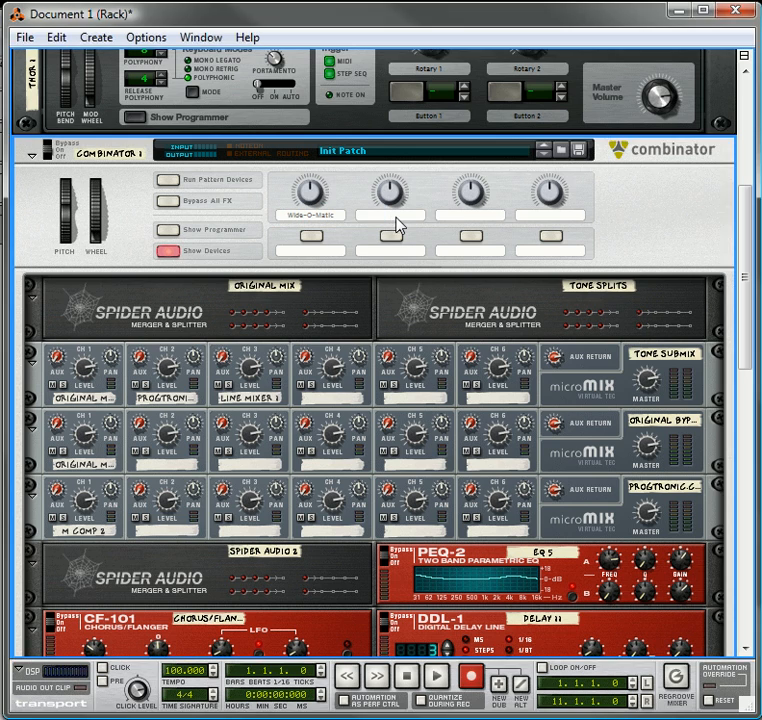
# Label Combinator 1's second rotary "Flange Verb"
pyautogui.moveTo(745, 272); pyautogui.dragTo(745, 326)
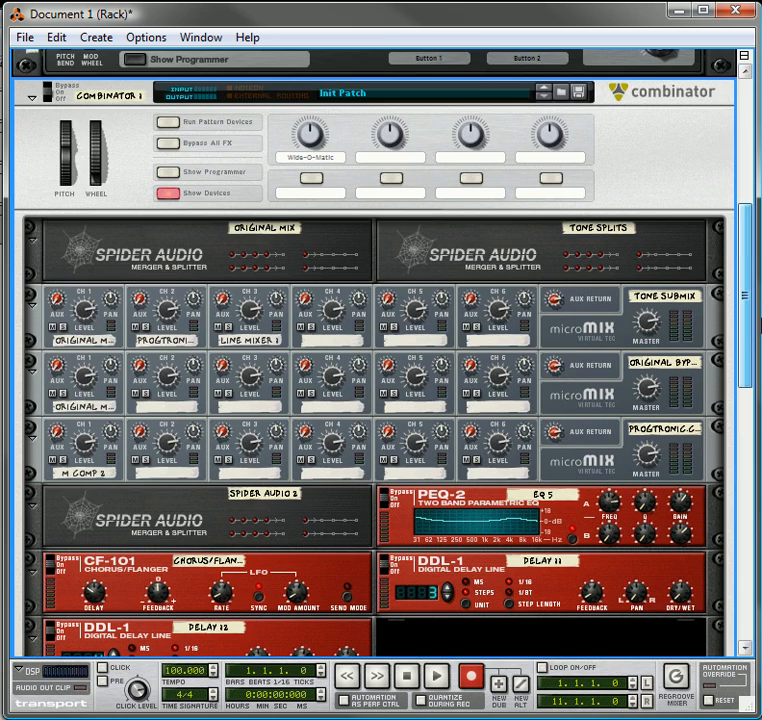
pyautogui.click(410, 158)
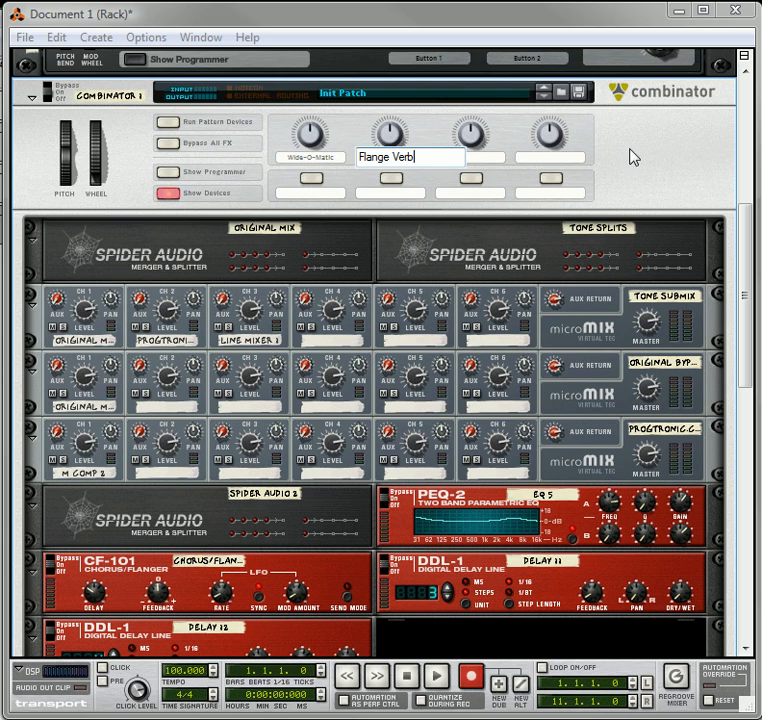
pyautogui.press('Return')
# Delete the emptied Combinator 2 and create a new Combinator below Combinator 1
pyautogui.scroll(-10, 599, 333)
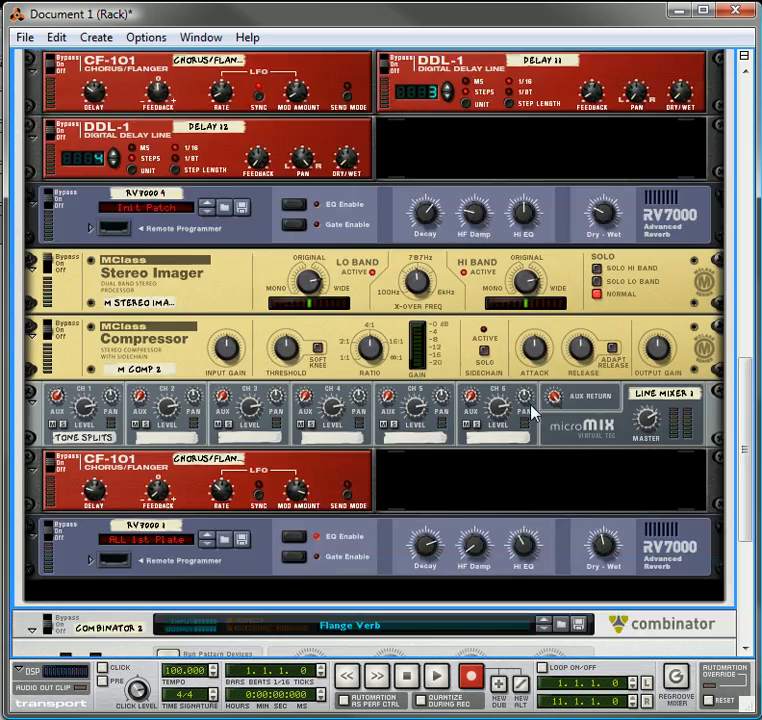
pyautogui.scroll(-5, 532, 412)
pyautogui.click(604, 499)
pyautogui.rightClick(604, 499)
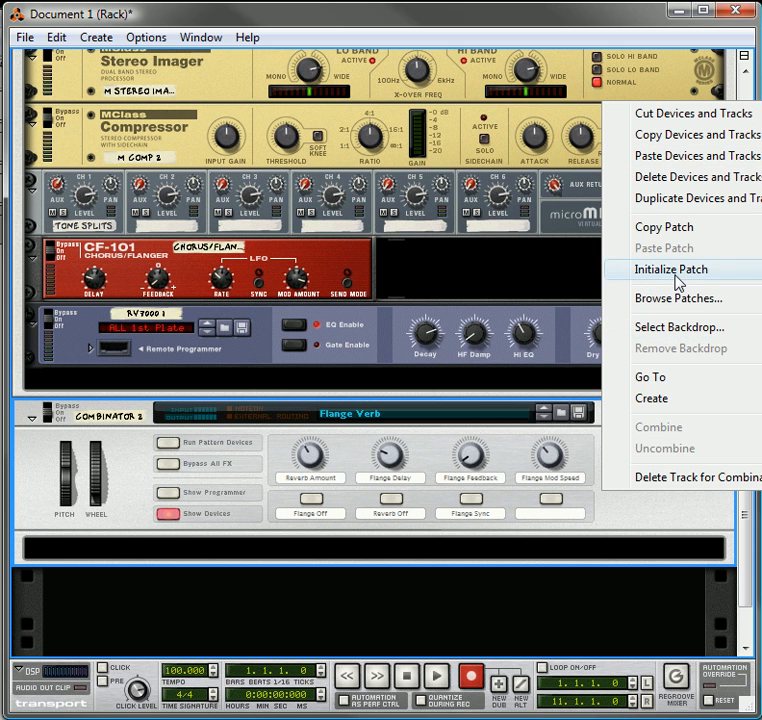
pyautogui.click(675, 177)
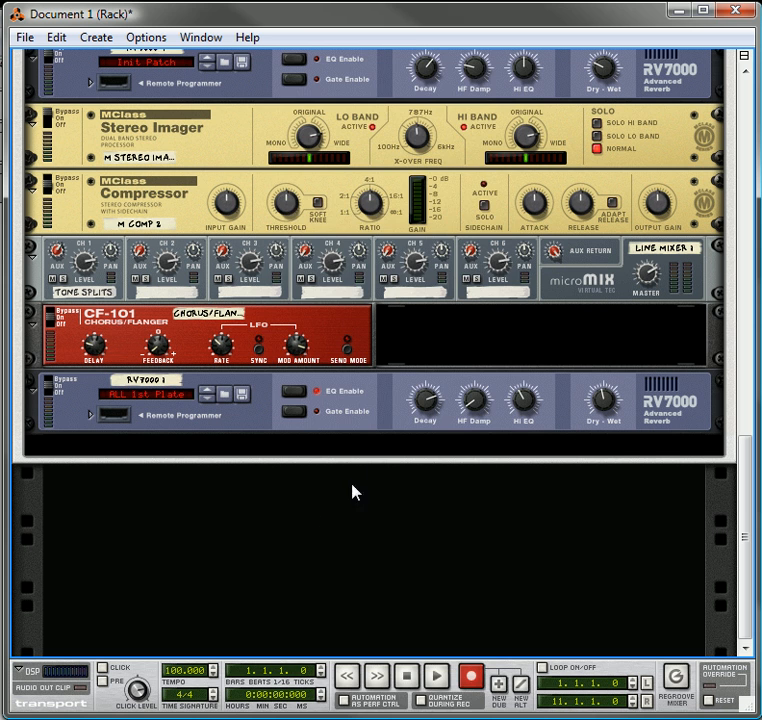
pyautogui.rightClick(267, 551)
pyautogui.click(379, 106)
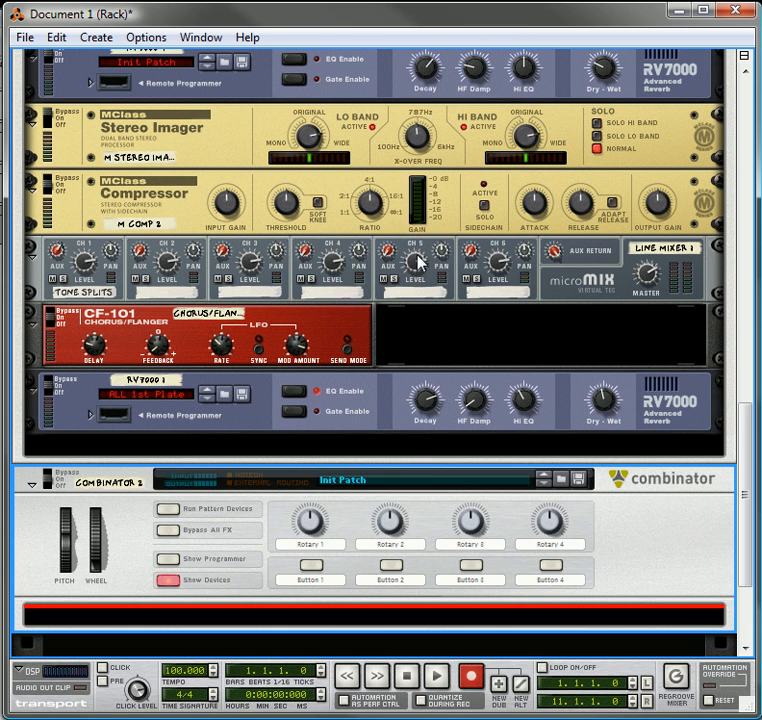
# Load the Rotary Speakers.cmb patch from the factory Modulation effects into the new Combinator 2
pyautogui.rightClick(468, 483)
pyautogui.click(514, 487)
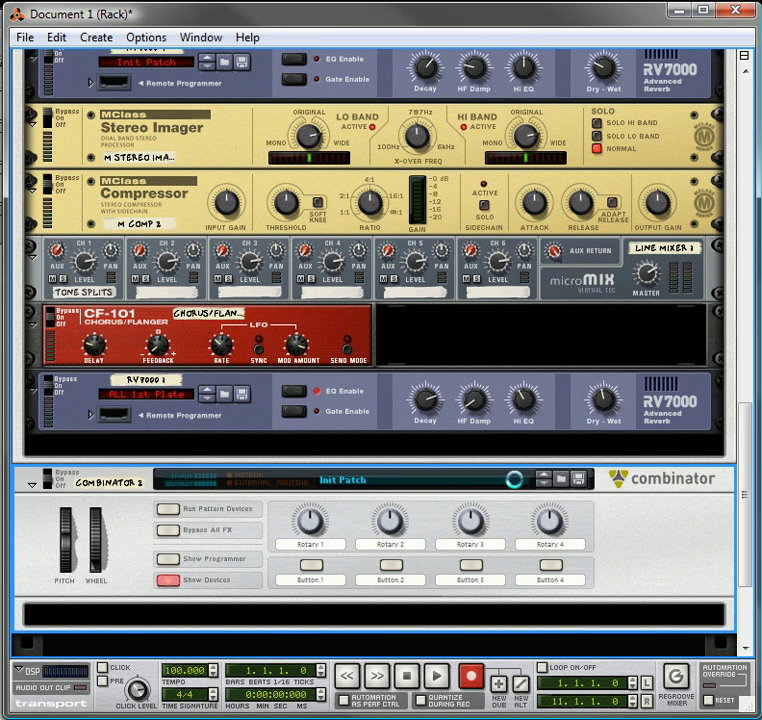
pyautogui.scroll(-4, 400, 370)
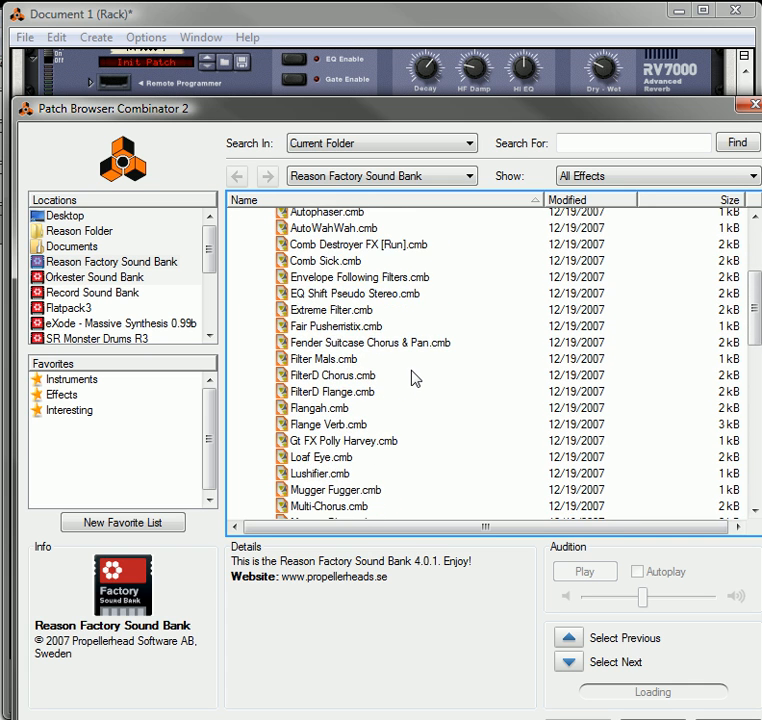
pyautogui.scroll(-1, 419, 378)
pyautogui.scroll(-2, 419, 378)
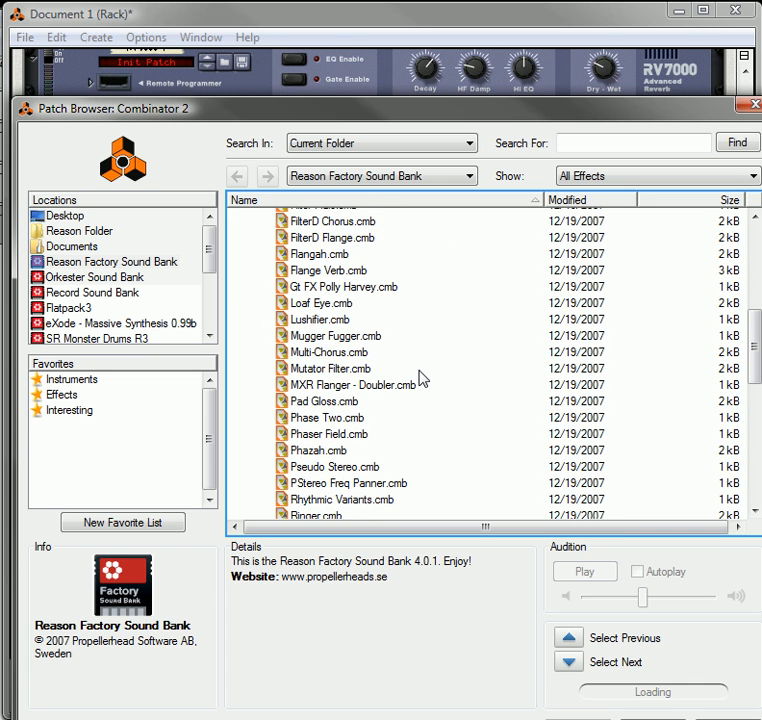
pyautogui.scroll(-1, 420, 378)
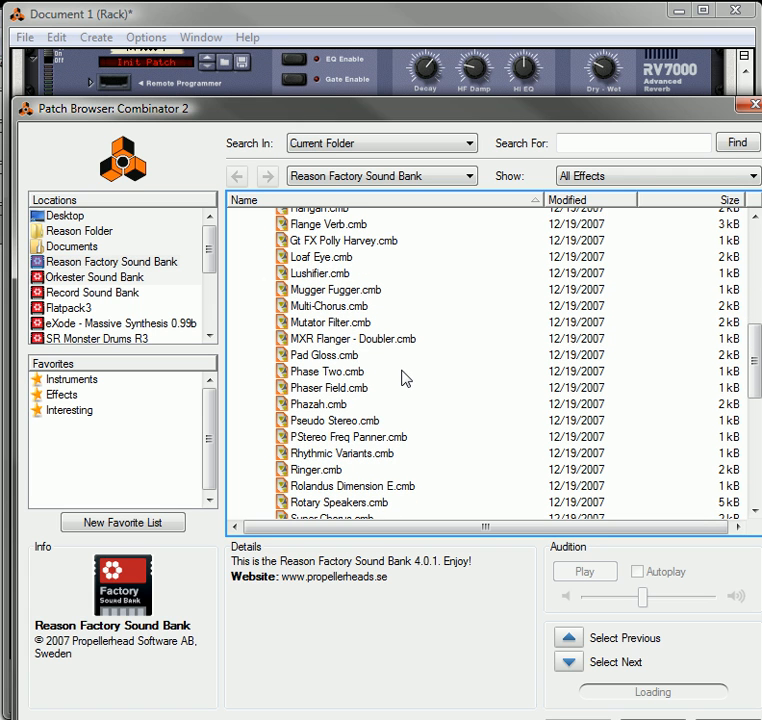
pyautogui.scroll(-2, 405, 377)
pyautogui.click(330, 428)
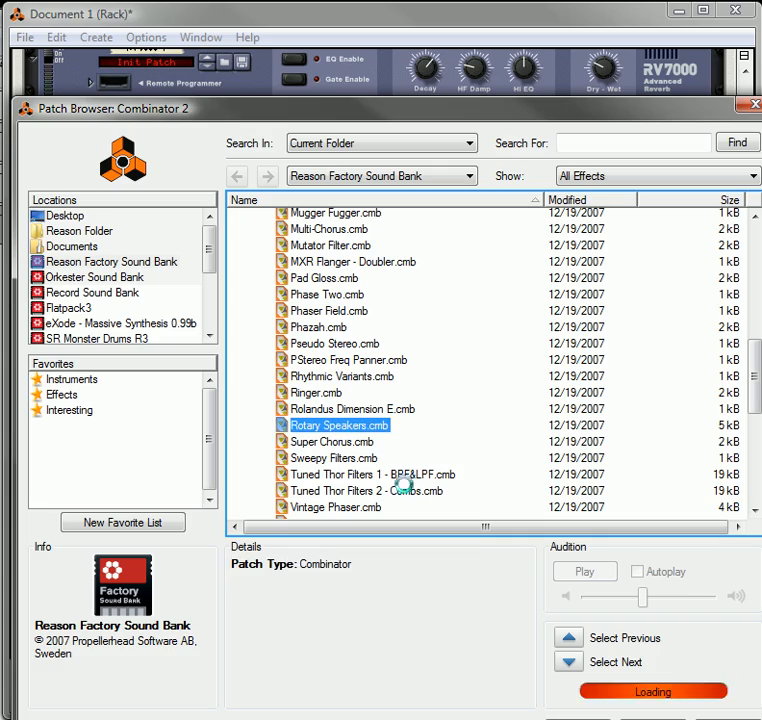
pyautogui.doubleClick(371, 424)
# Turn the rack to its rear view and fold all the devices inside Combinator 2
pyautogui.scroll(-10, 415, 390)
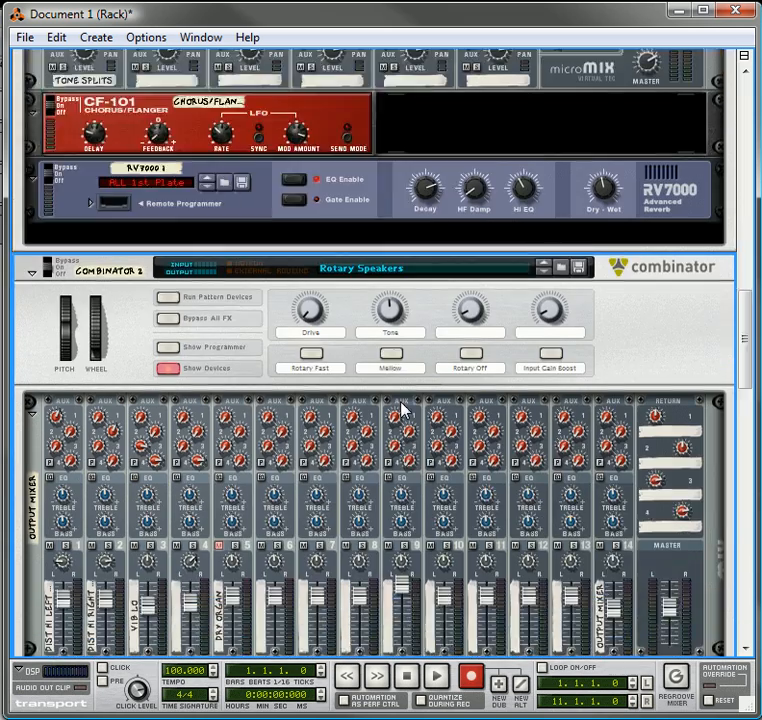
pyautogui.press('Tab')
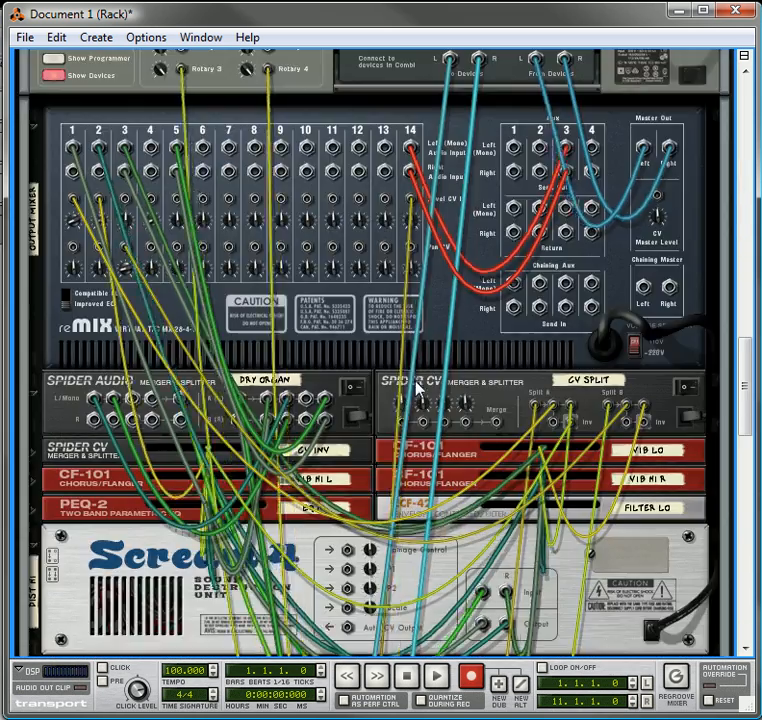
pyautogui.scroll(4, 415, 385)
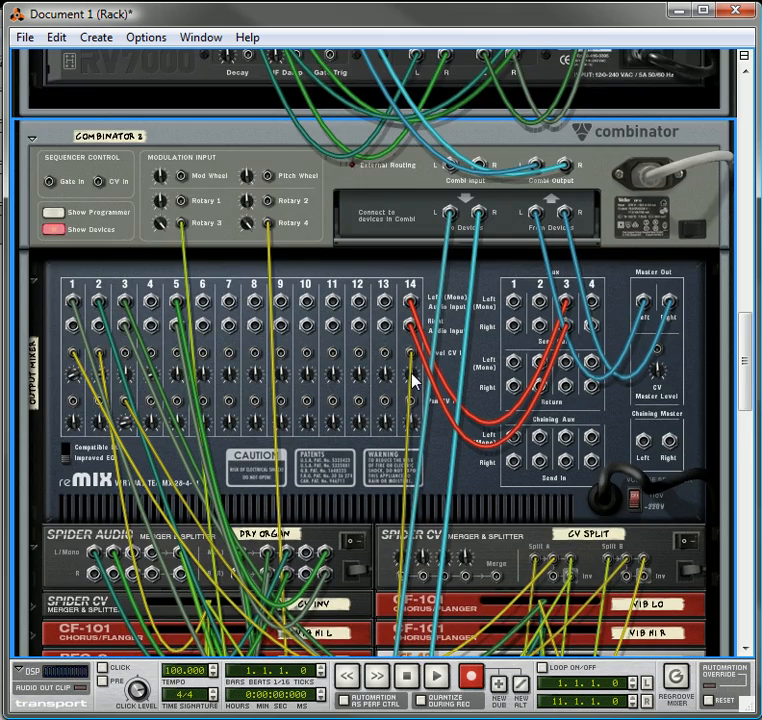
pyautogui.scroll(-12, 411, 377)
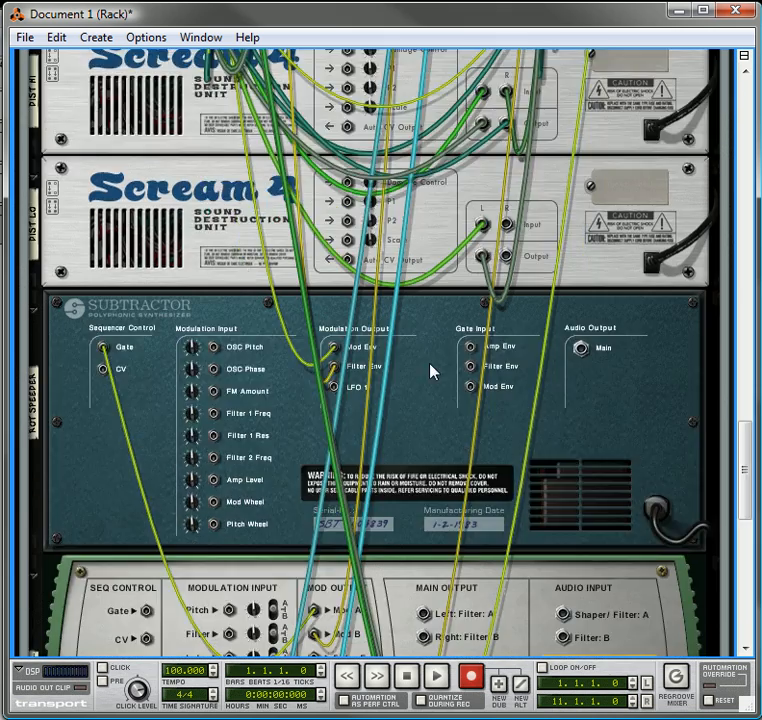
pyautogui.scroll(-5, 425, 378)
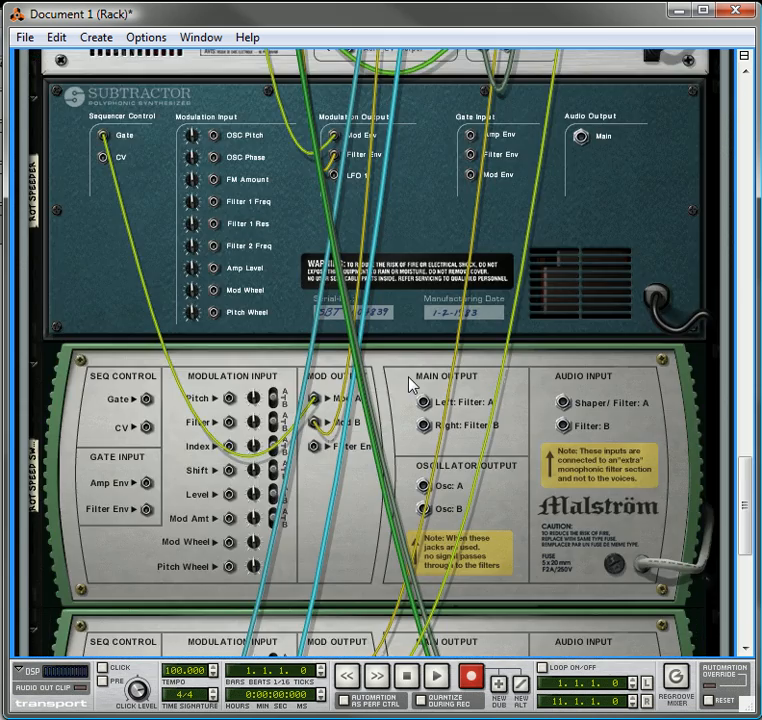
pyautogui.keyDown('alt'); pyautogui.click(36, 101); pyautogui.keyUp('alt')
pyautogui.scroll(3, 113, 240)
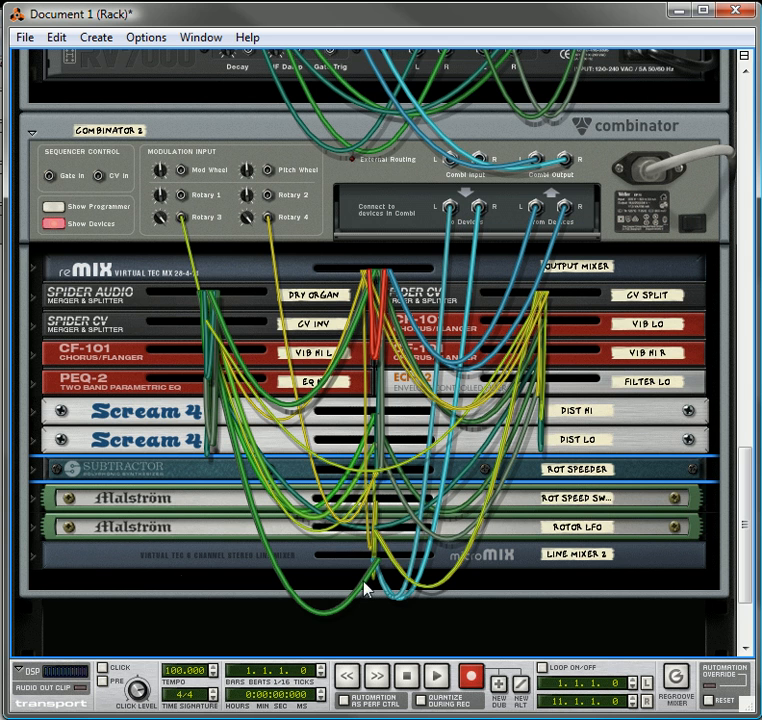
# Unfold Line Mixer 2 and the Output Mixer in Combinator 2 to expose their input and output cabling
pyautogui.click(35, 555)
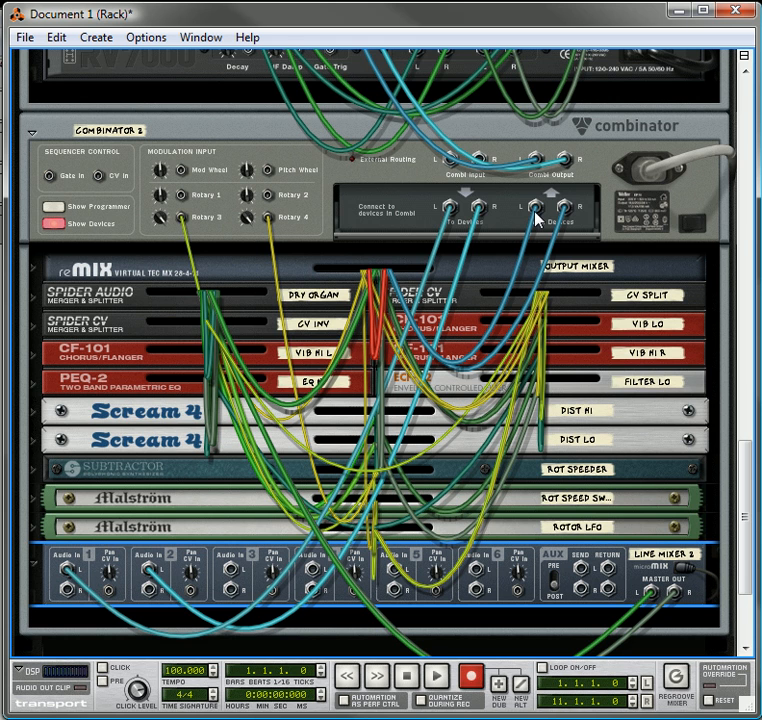
pyautogui.click(38, 272)
pyautogui.click(32, 270)
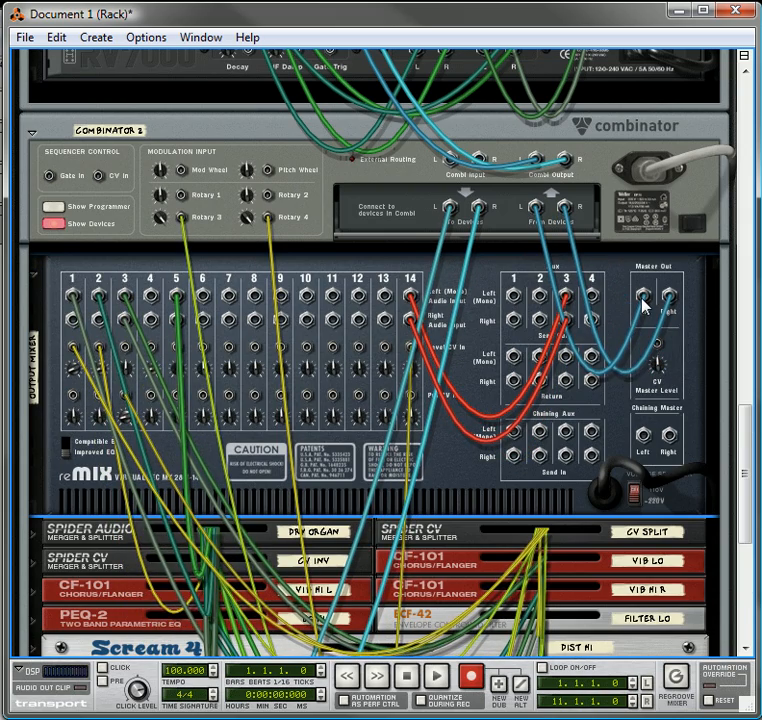
pyautogui.scroll(-5, 430, 336)
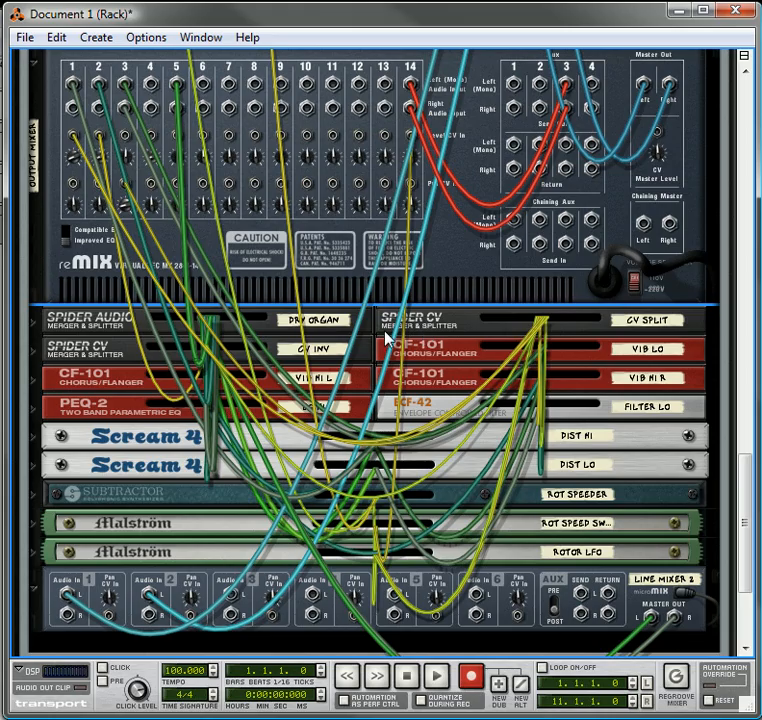
pyautogui.scroll(2, 388, 338)
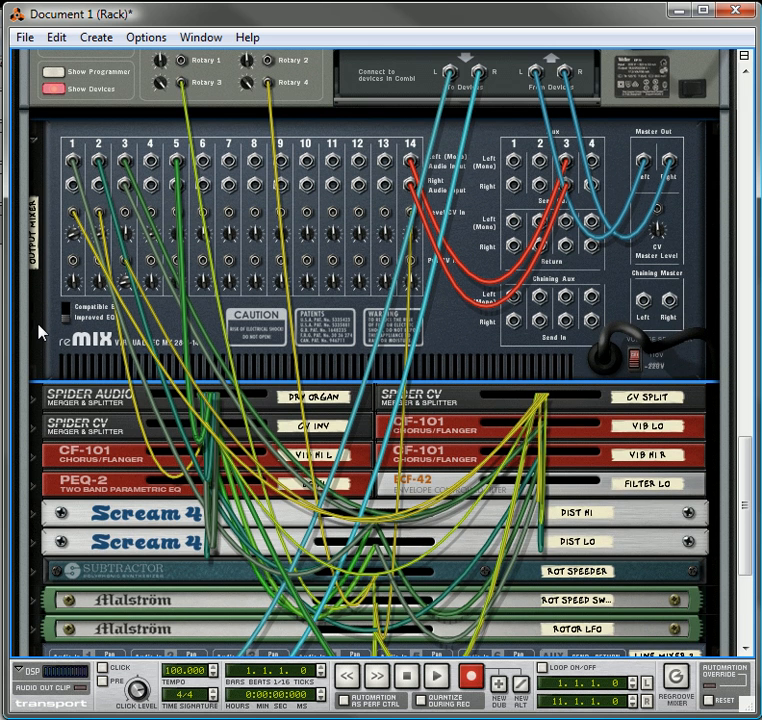
# Cut all of Combinator 2's devices, from the Output Mixer to Line Mixer 2, and paste them into Combinator 1 below RV7000 1
pyautogui.click(45, 398)
pyautogui.keyDown('shift'); pyautogui.click(410, 393); pyautogui.keyUp('shift')
pyautogui.keyDown('shift'); pyautogui.click(435, 432); pyautogui.keyUp('shift')
pyautogui.keyDown('shift'); pyautogui.click(390, 459); pyautogui.keyUp('shift')
pyautogui.doubleClick(335, 432)
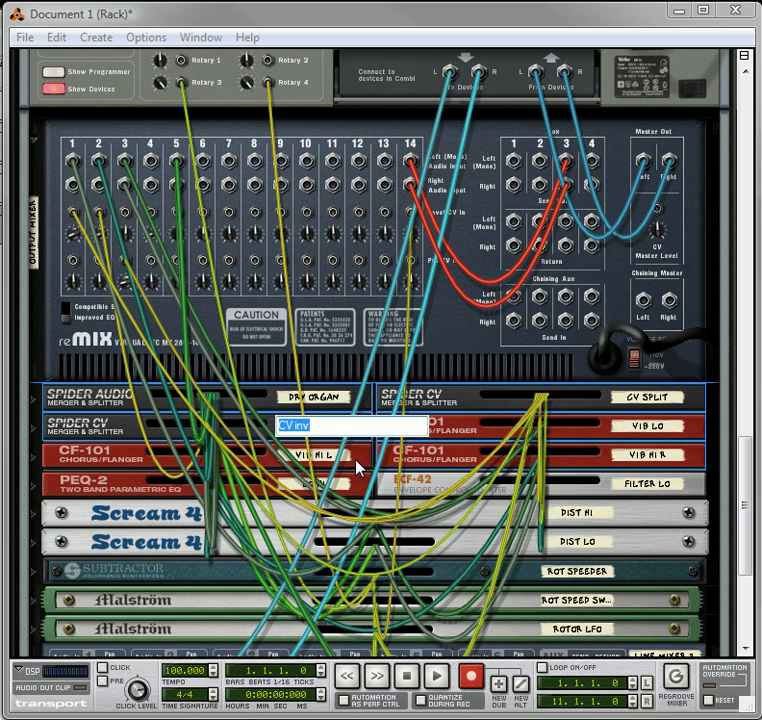
pyautogui.keyDown('shift'); pyautogui.click(359, 464); pyautogui.keyUp('shift')
pyautogui.keyDown('shift'); pyautogui.click(360, 490); pyautogui.keyUp('shift')
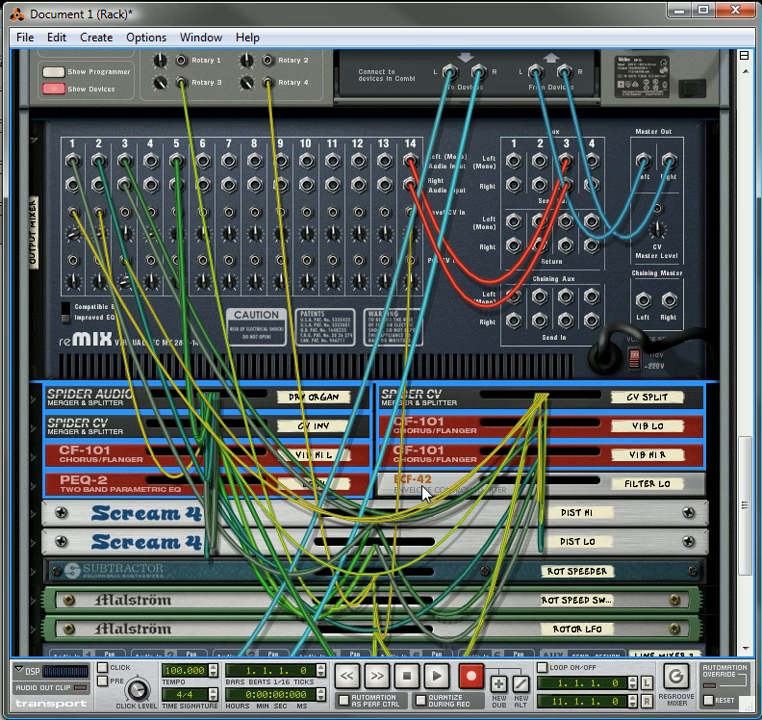
pyautogui.keyDown('shift'); pyautogui.click(439, 518); pyautogui.keyUp('shift')
pyautogui.keyDown('shift'); pyautogui.click(456, 550); pyautogui.keyUp('shift')
pyautogui.keyDown('shift'); pyautogui.click(456, 578); pyautogui.keyUp('shift')
pyautogui.keyDown('shift'); pyautogui.click(458, 605); pyautogui.keyUp('shift')
pyautogui.keyDown('shift'); pyautogui.click(456, 636); pyautogui.keyUp('shift')
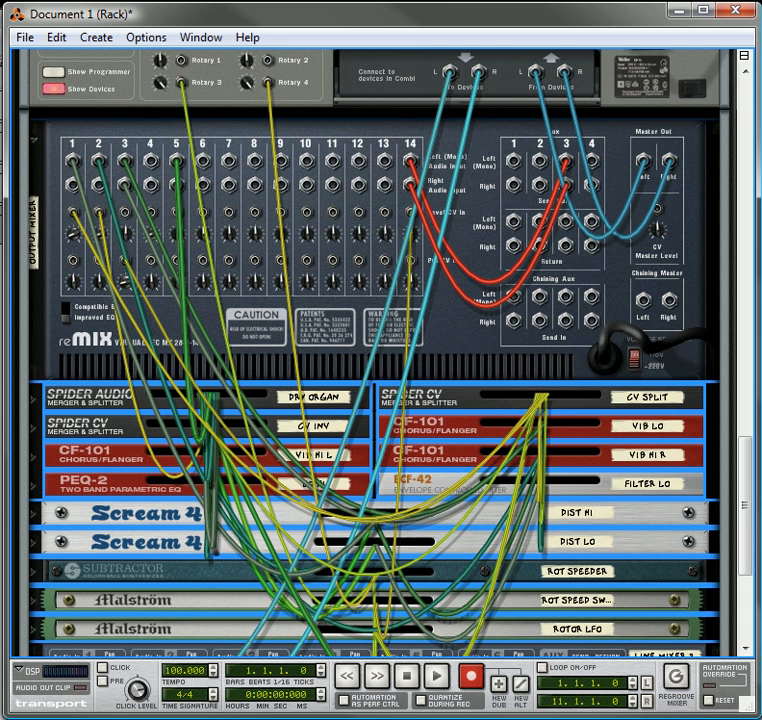
pyautogui.moveTo(748, 522); pyautogui.dragTo(747, 590)
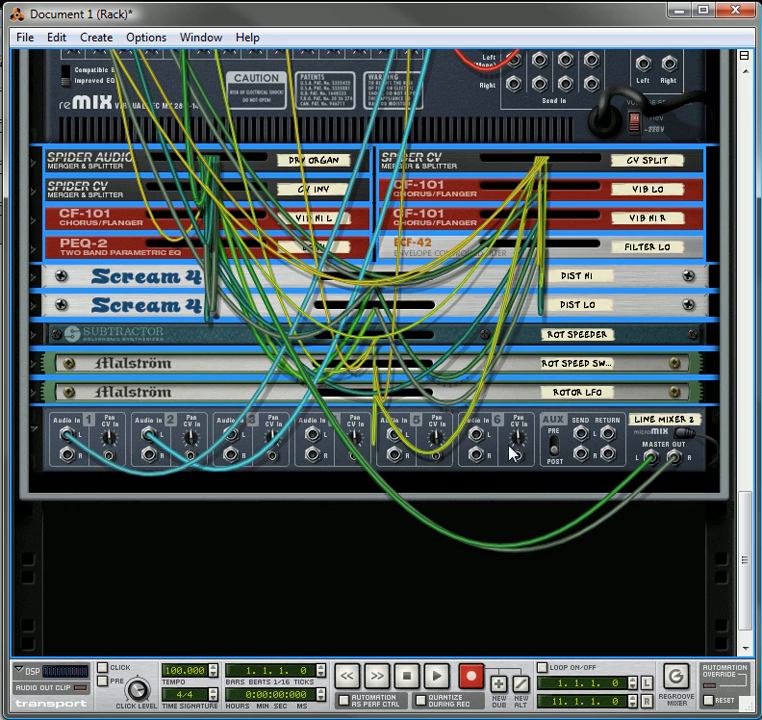
pyautogui.rightClick(509, 450)
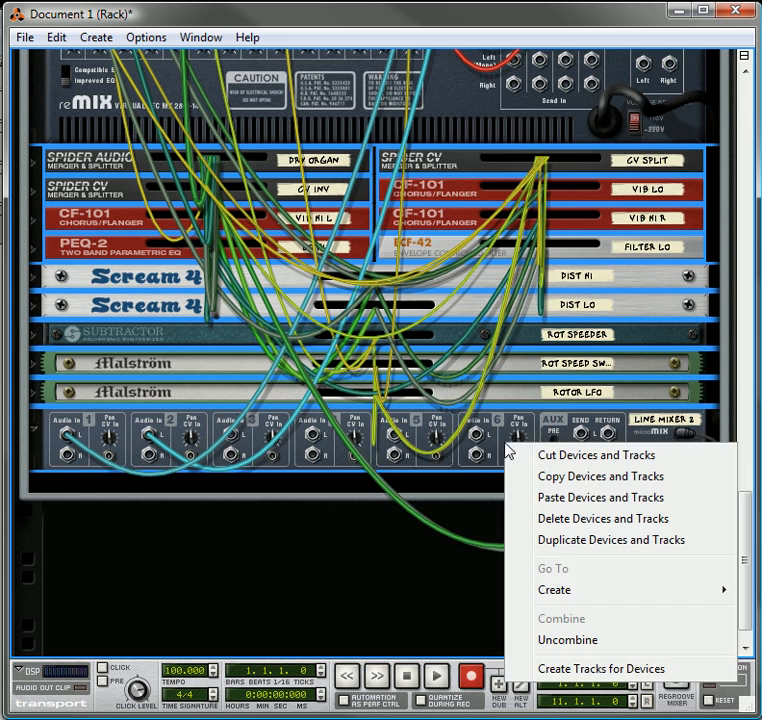
pyautogui.click(563, 458)
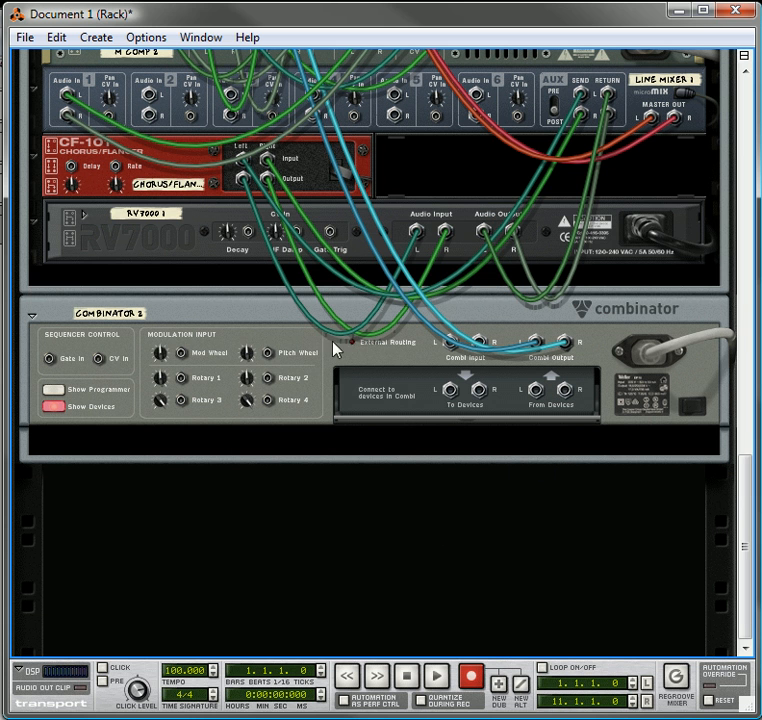
pyautogui.rightClick(206, 285)
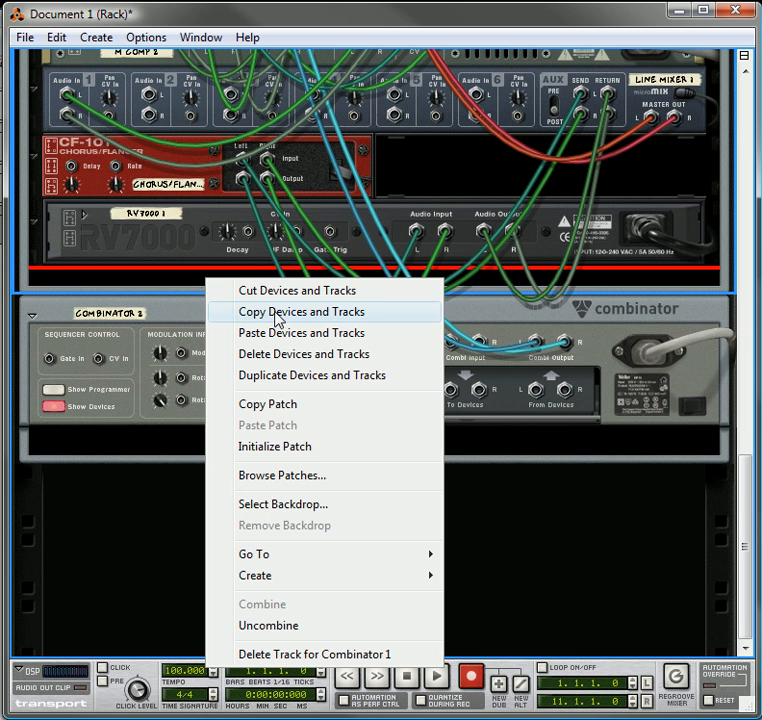
pyautogui.click(282, 333)
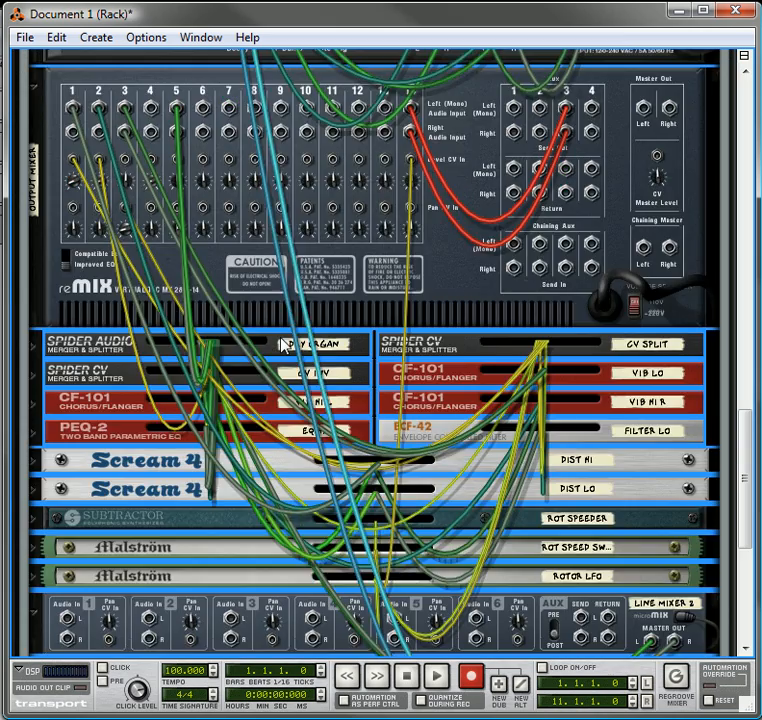
# Cable the Output Mixer's master outputs to channel 4 of the Tone Submix mixer
pyautogui.scroll(10, 240, 318)
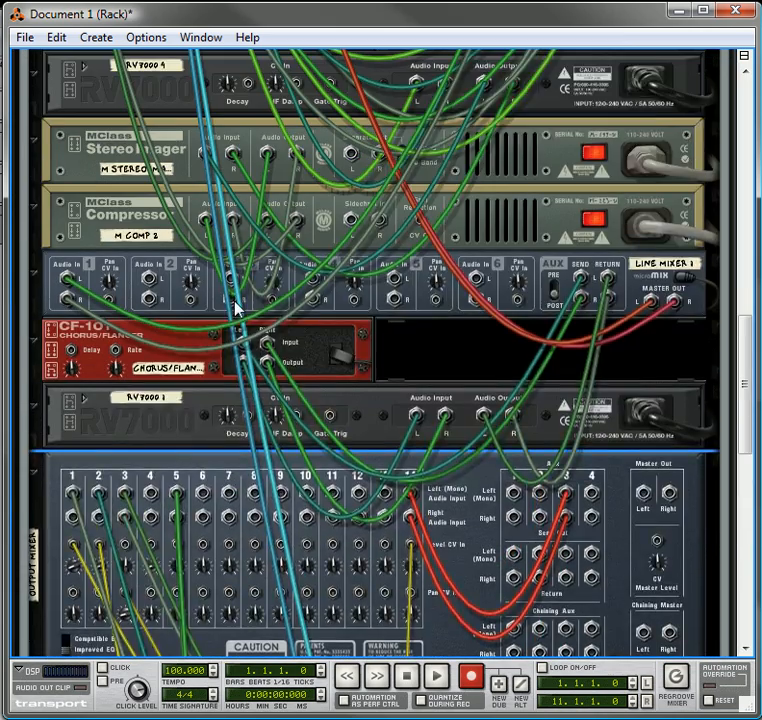
pyautogui.scroll(3, 237, 308)
pyautogui.moveTo(645, 600); pyautogui.dragTo(315, 242)
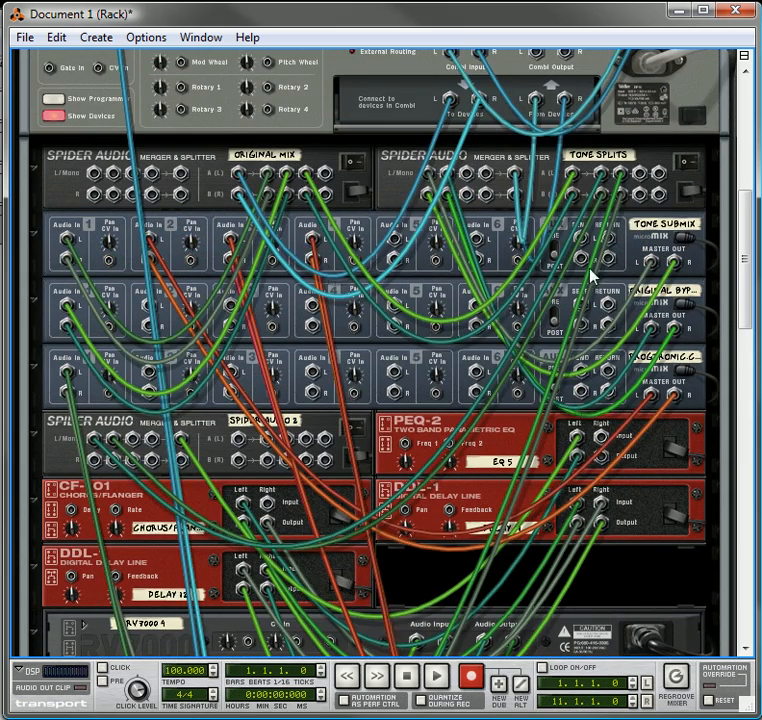
# Cable the next free left and right split outputs of Tone Splits to Line Mixer 2's channel 1 and 2 left inputs
pyautogui.scroll(-3, 605, 226)
pyautogui.scroll(2, 541, 197)
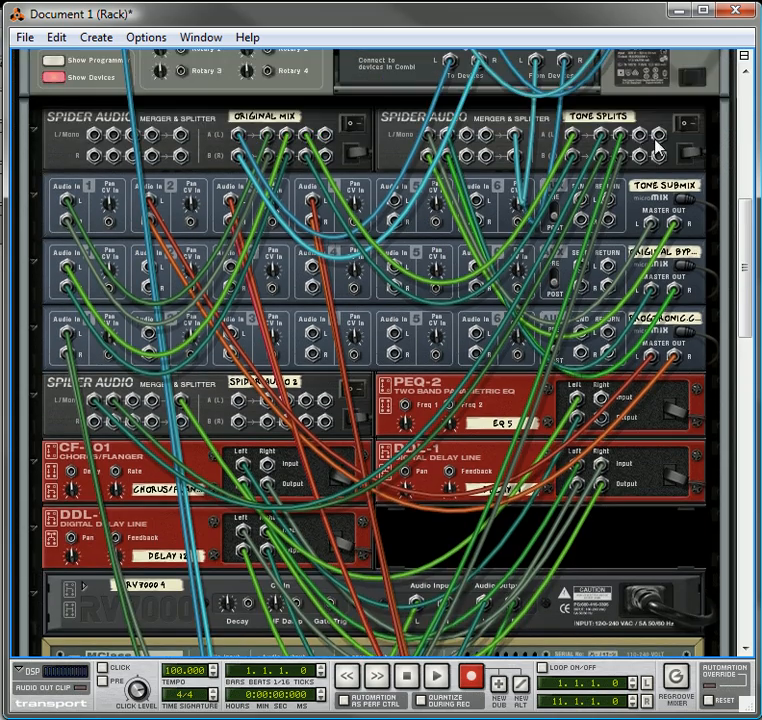
pyautogui.moveTo(638, 135); pyautogui.dragTo(151, 330)
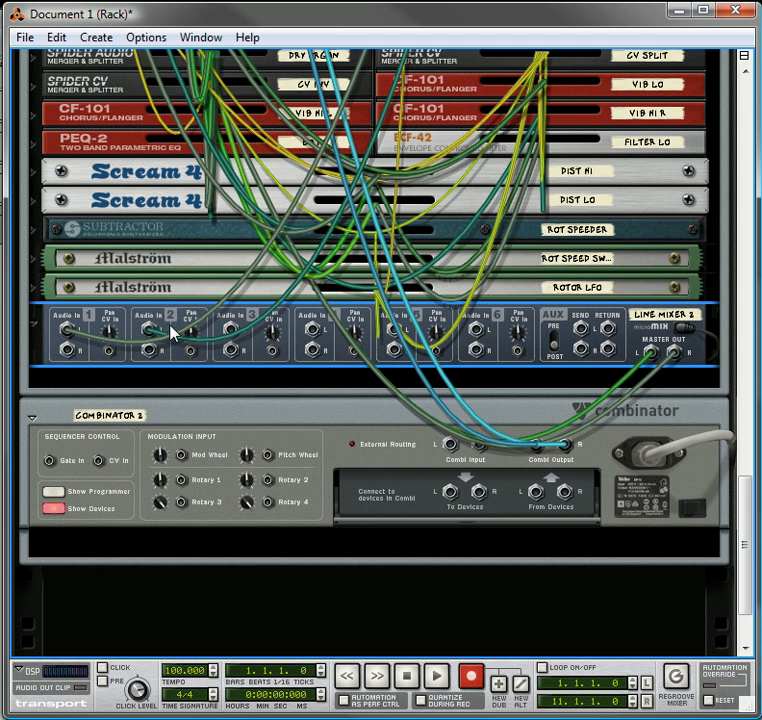
# Delete the emptied Combinator 2 and fold all the devices inside Combinator 1
pyautogui.rightClick(244, 421)
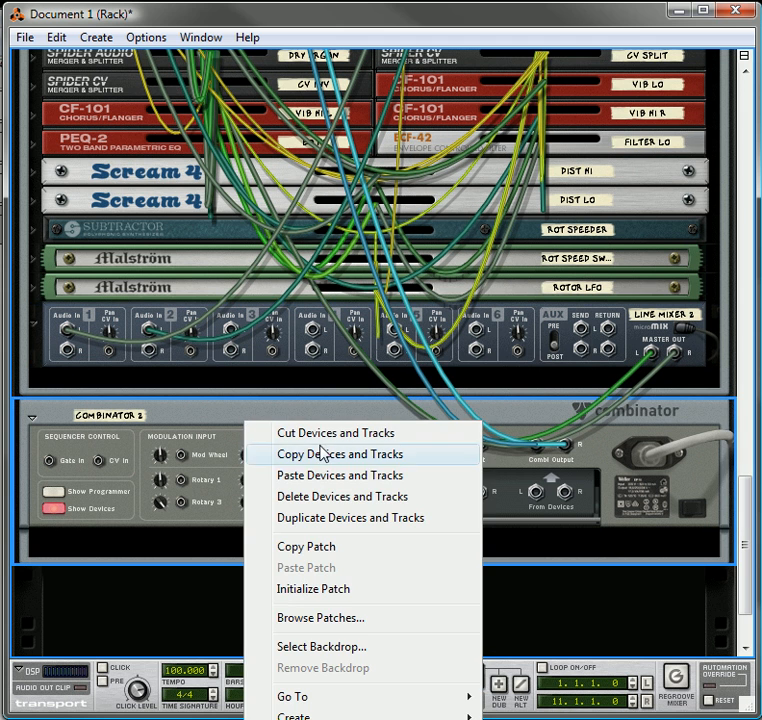
pyautogui.click(328, 507)
pyautogui.scroll(8, 296, 350)
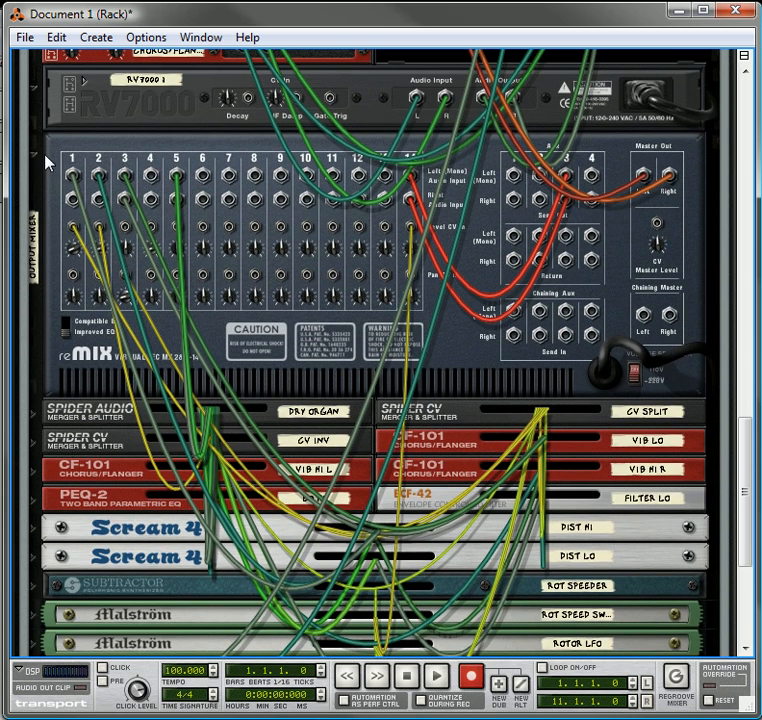
pyautogui.click(35, 158)
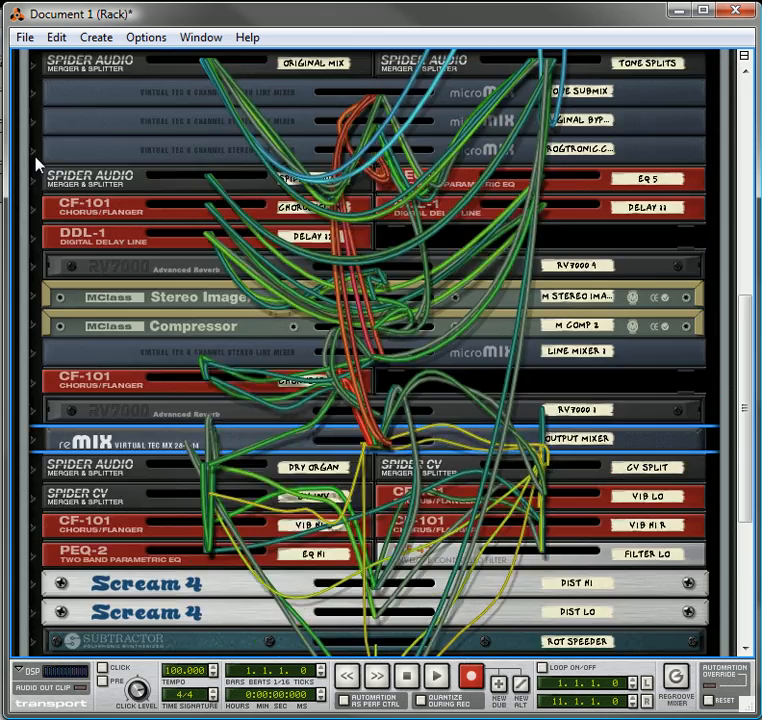
pyautogui.scroll(5, 110, 203)
pyautogui.scroll(3, 110, 203)
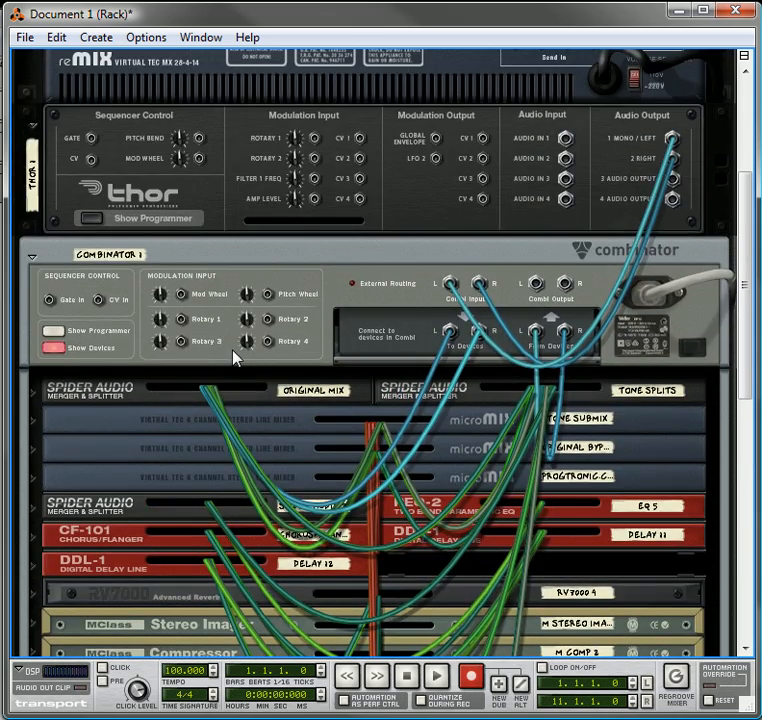
# Turn the rack to its front view and label Combinator 1's third rotary "Rotary Speakers"
pyautogui.press('Tab')
pyautogui.scroll(-3, 370, 333)
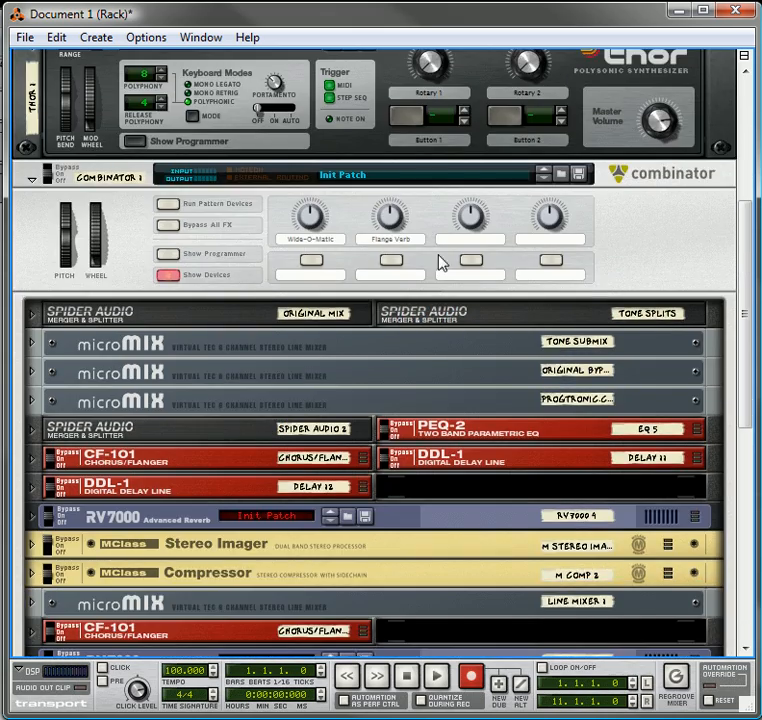
pyautogui.moveTo(753, 236); pyautogui.dragTo(751, 391)
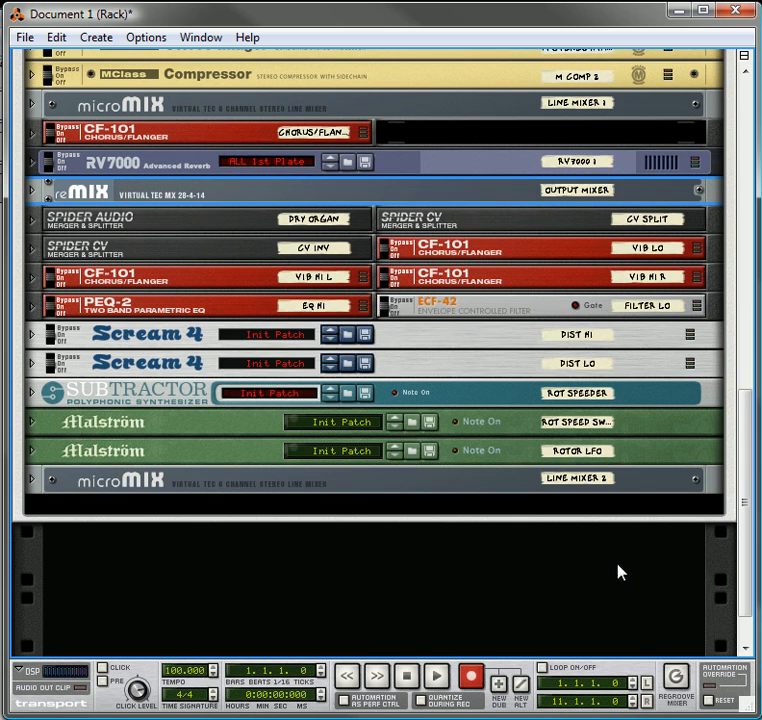
pyautogui.moveTo(745, 452); pyautogui.dragTo(742, 266)
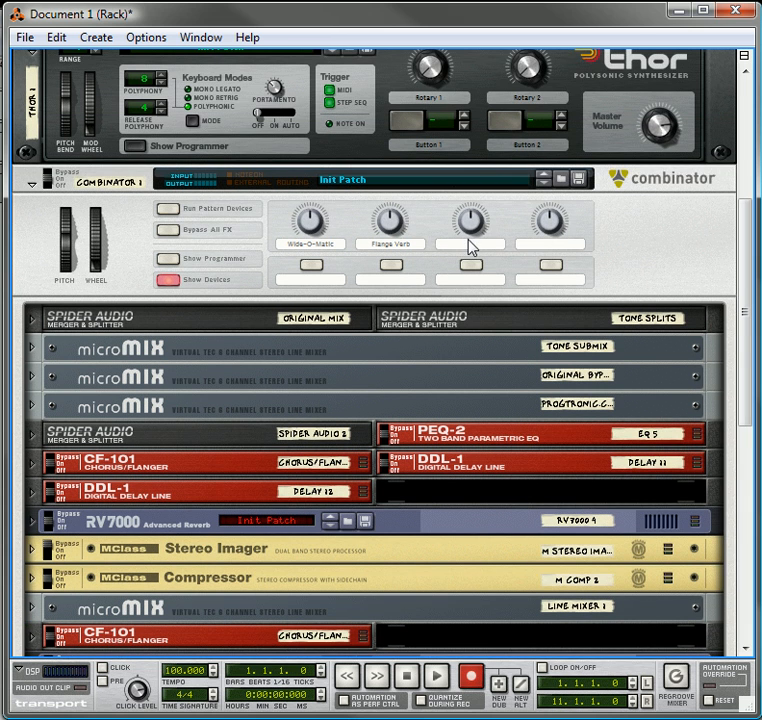
pyautogui.doubleClick(470, 244)
pyautogui.write('Rotary Speaker')
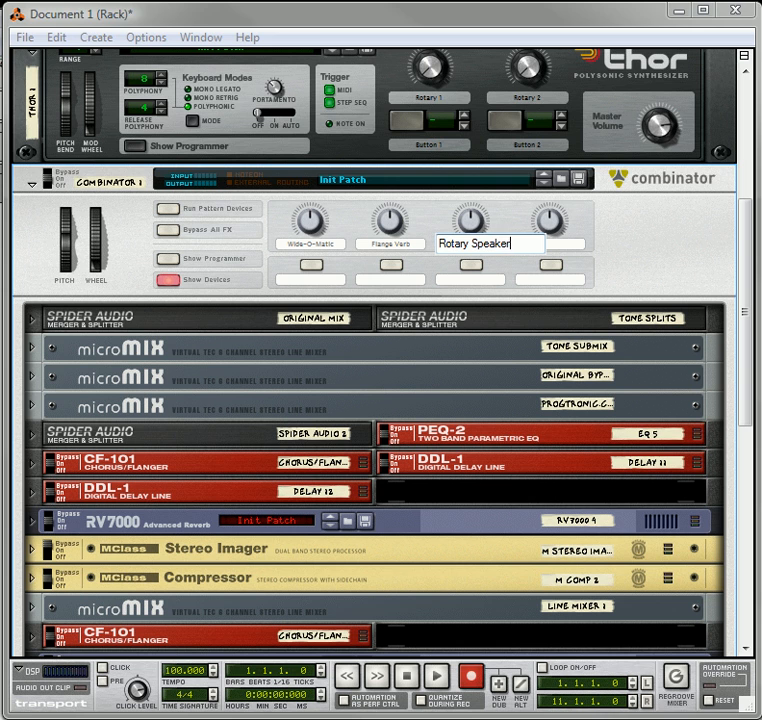
pyautogui.press('Return')
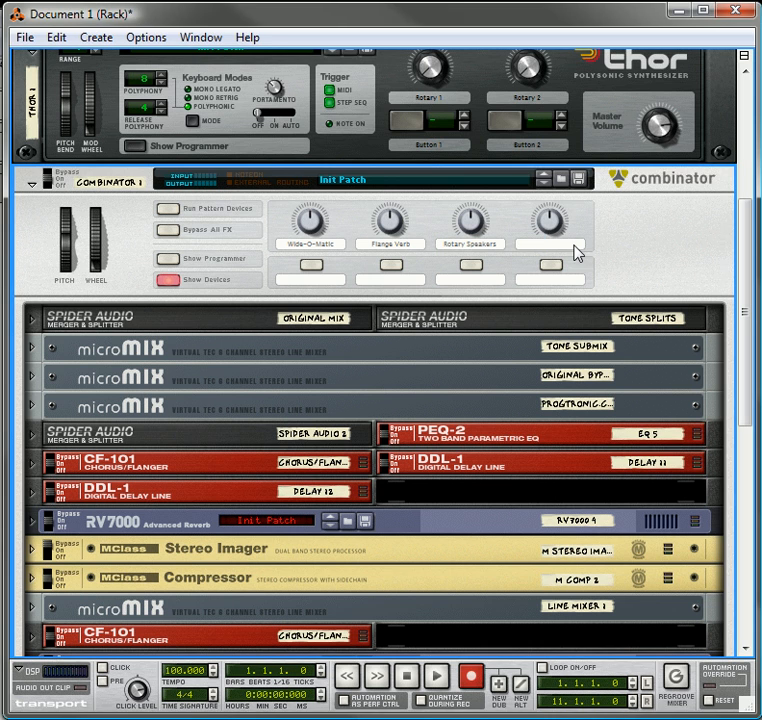
# Label Combinator 1's fourth rotary "Original Mix" and the button beneath it "Enable"
pyautogui.doubleClick(607, 243)
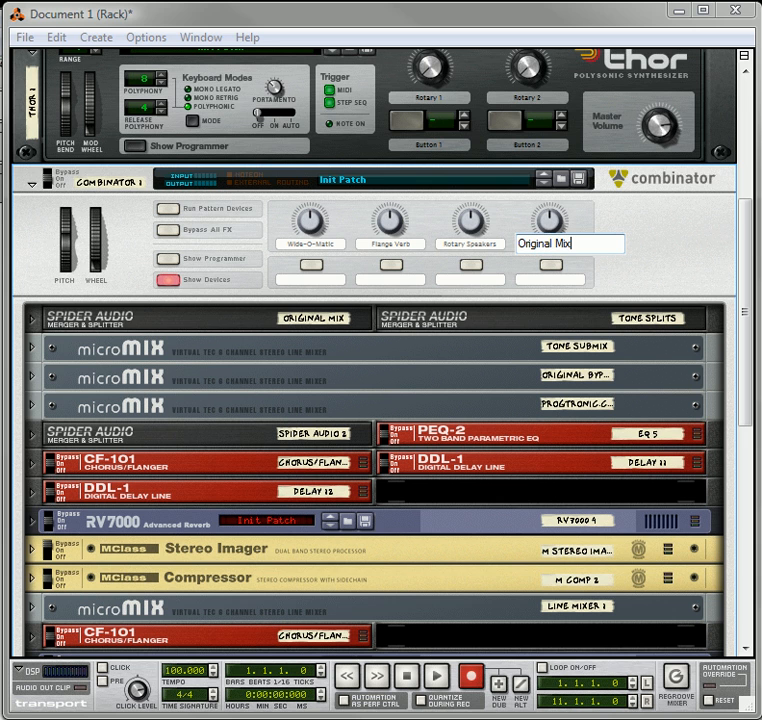
pyautogui.press('Return')
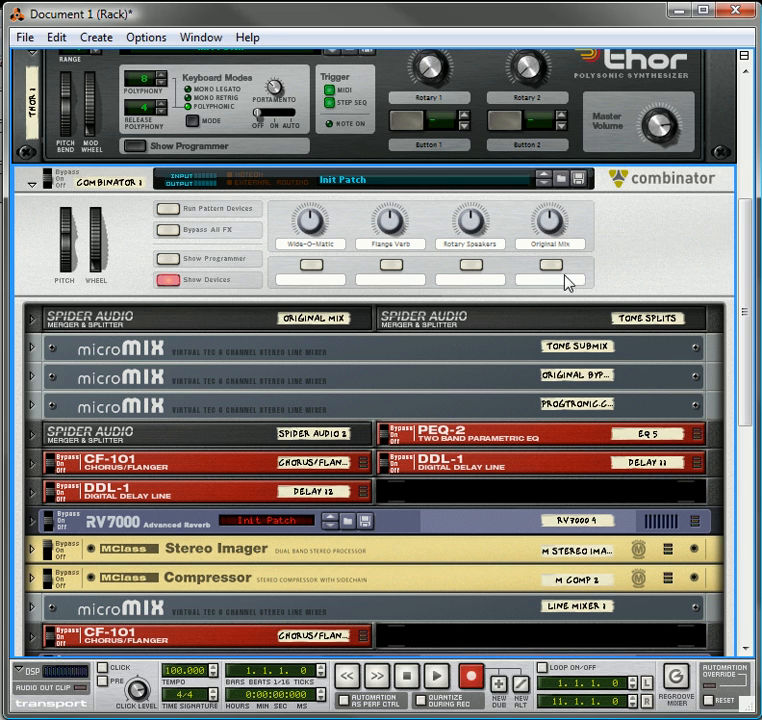
pyautogui.doubleClick(564, 278)
pyautogui.write('En')
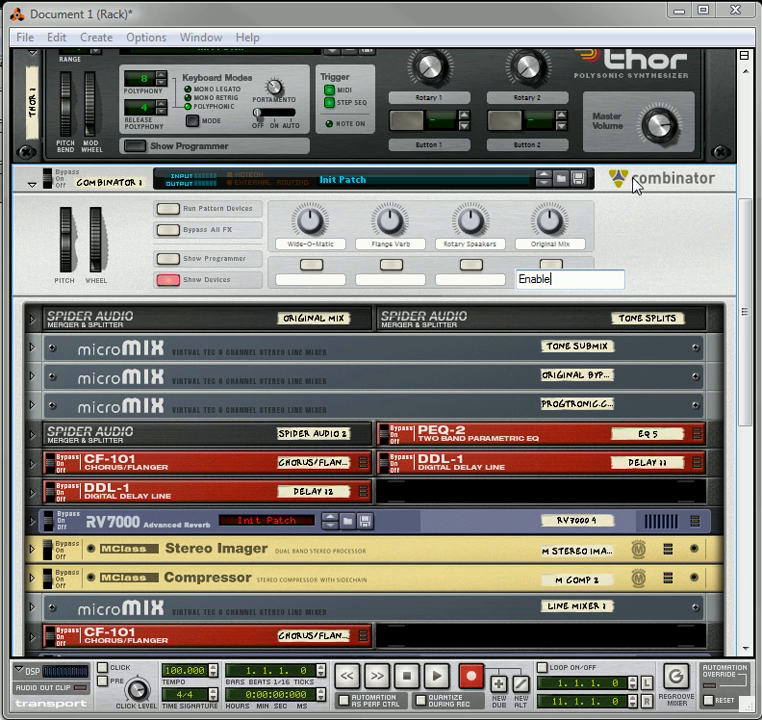
pyautogui.write('able')
pyautogui.press('Return')
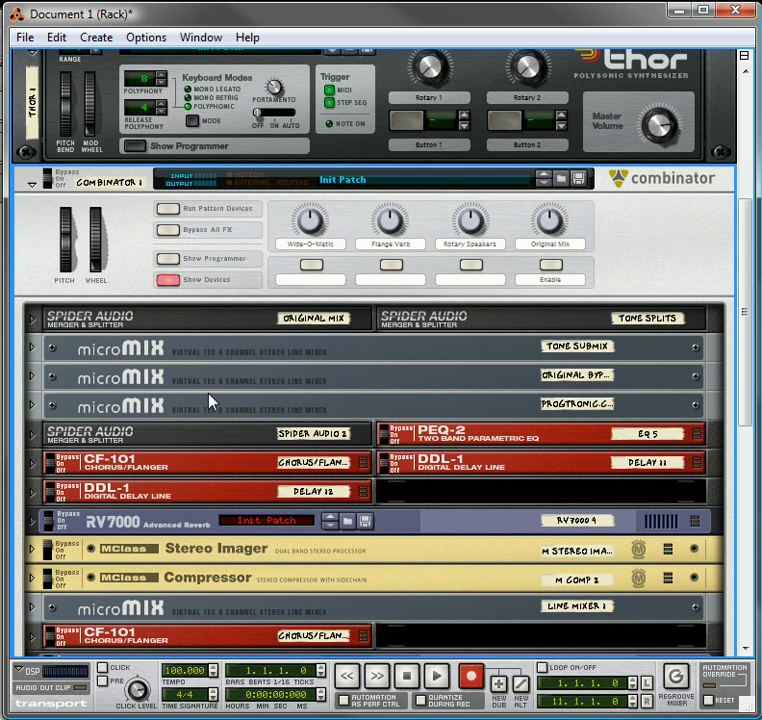
# Show Combinator 1's programmer and unfold the Tone Submix and Original Bypass mixers
pyautogui.click(178, 259)
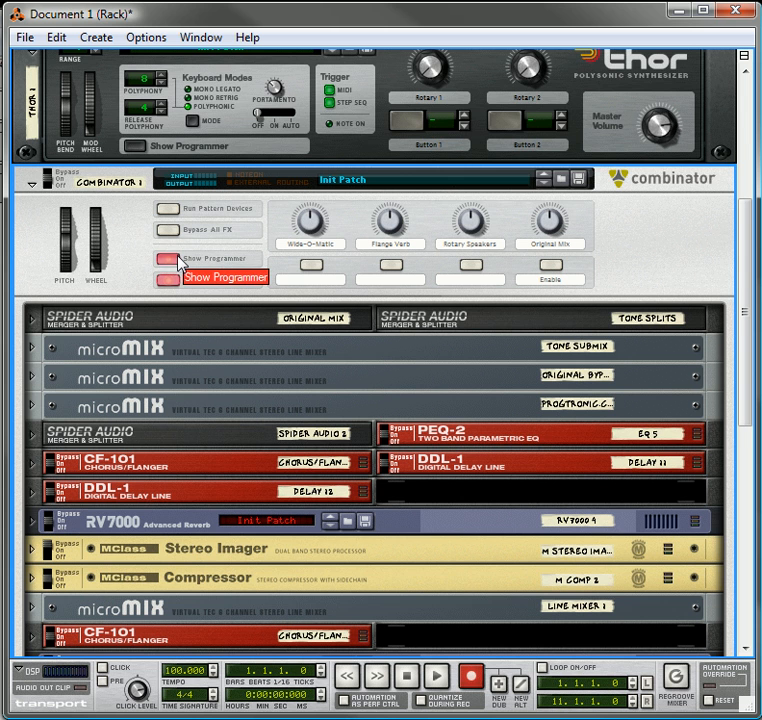
pyautogui.scroll(-2, 190, 255)
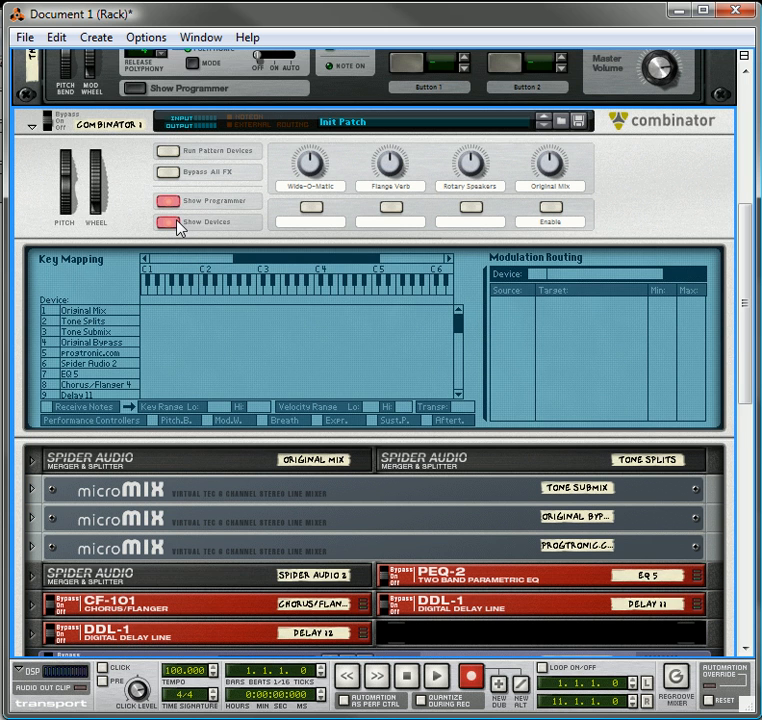
pyautogui.click(33, 488)
pyautogui.click(32, 554)
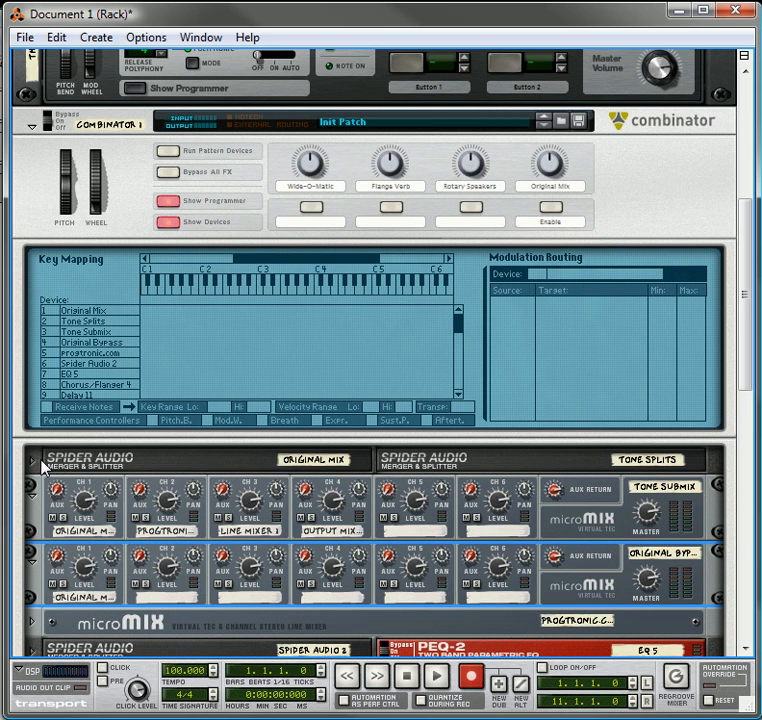